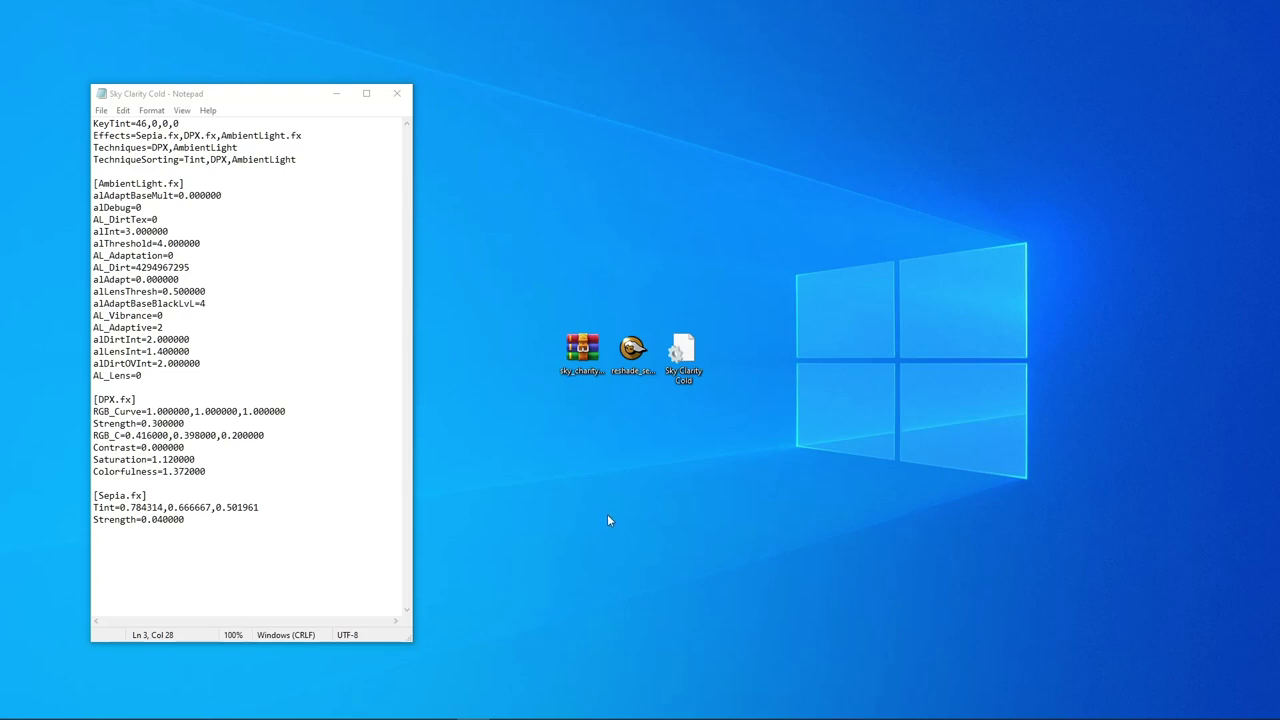
Select the Sky Clarity Cold preset file on the desktop, next to the downloaded preset ZIP
left_click(683, 356)
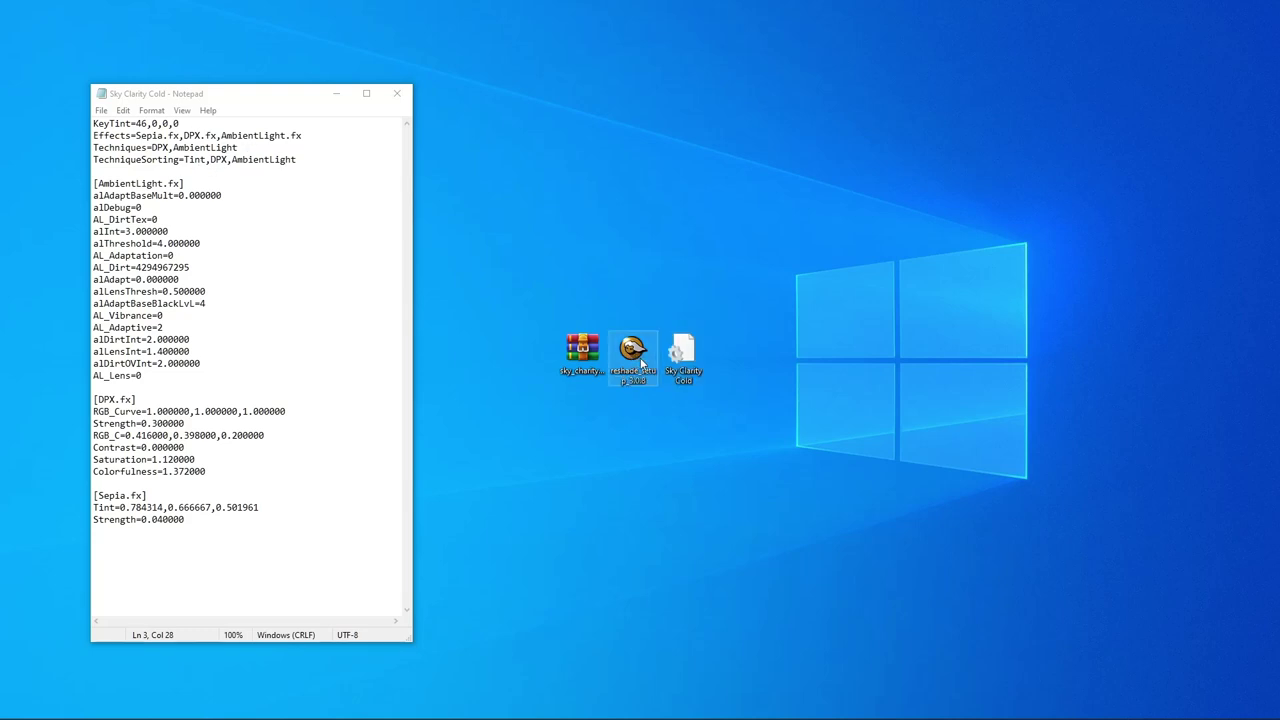
left_click(584, 358)
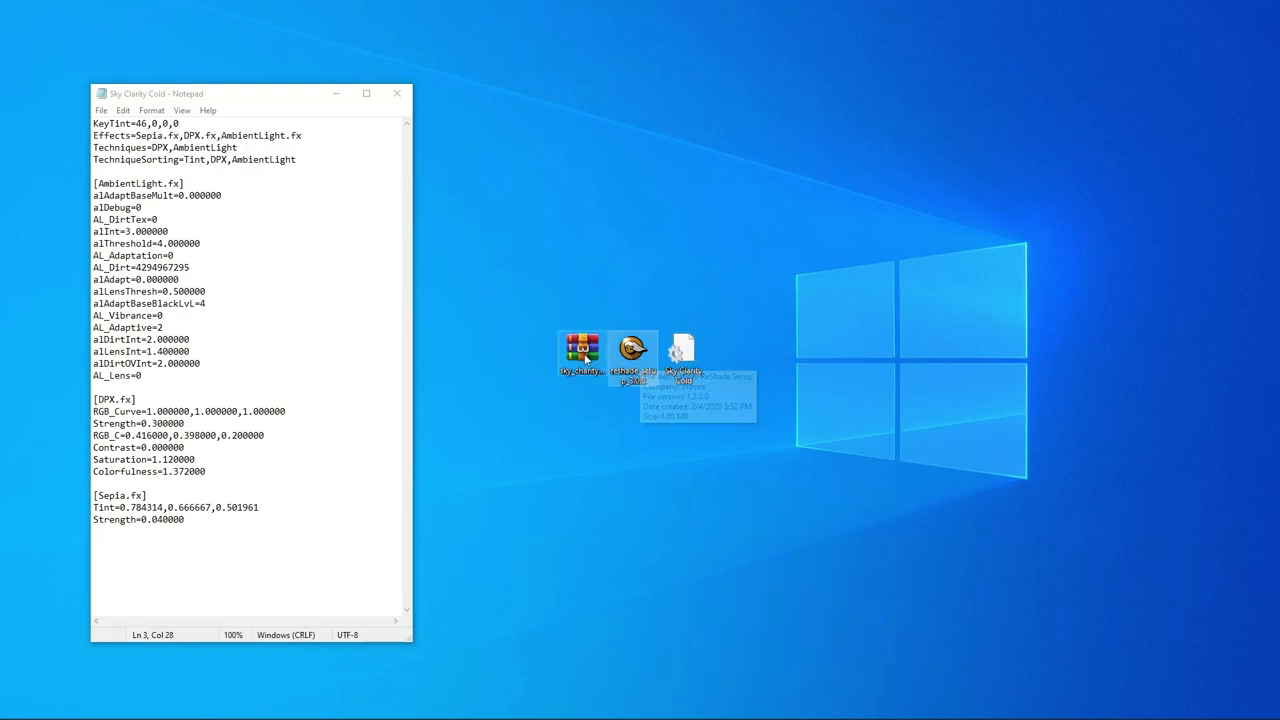
left_click(776, 438)
left_click(683, 355)
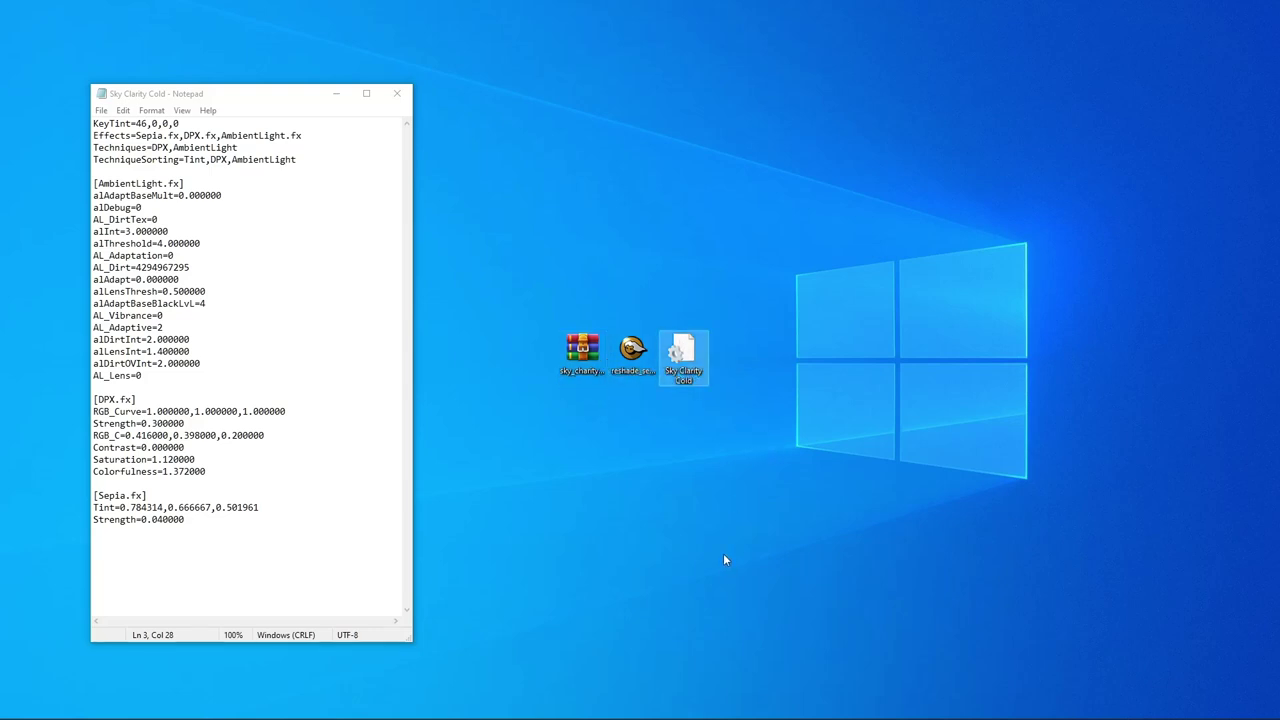
Launch the ReShade installer and choose Prepar3D.exe as the target game
double_click(630, 350)
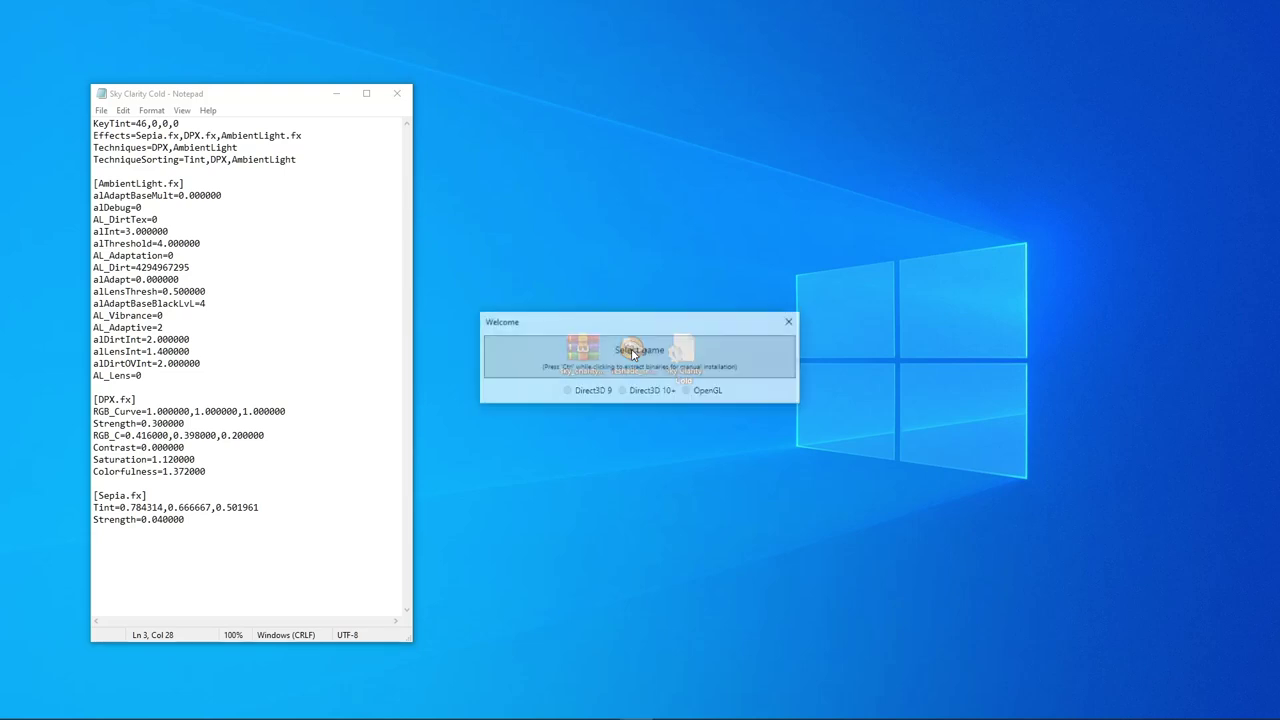
left_click(646, 358)
scroll(686, 513, "down", 10)
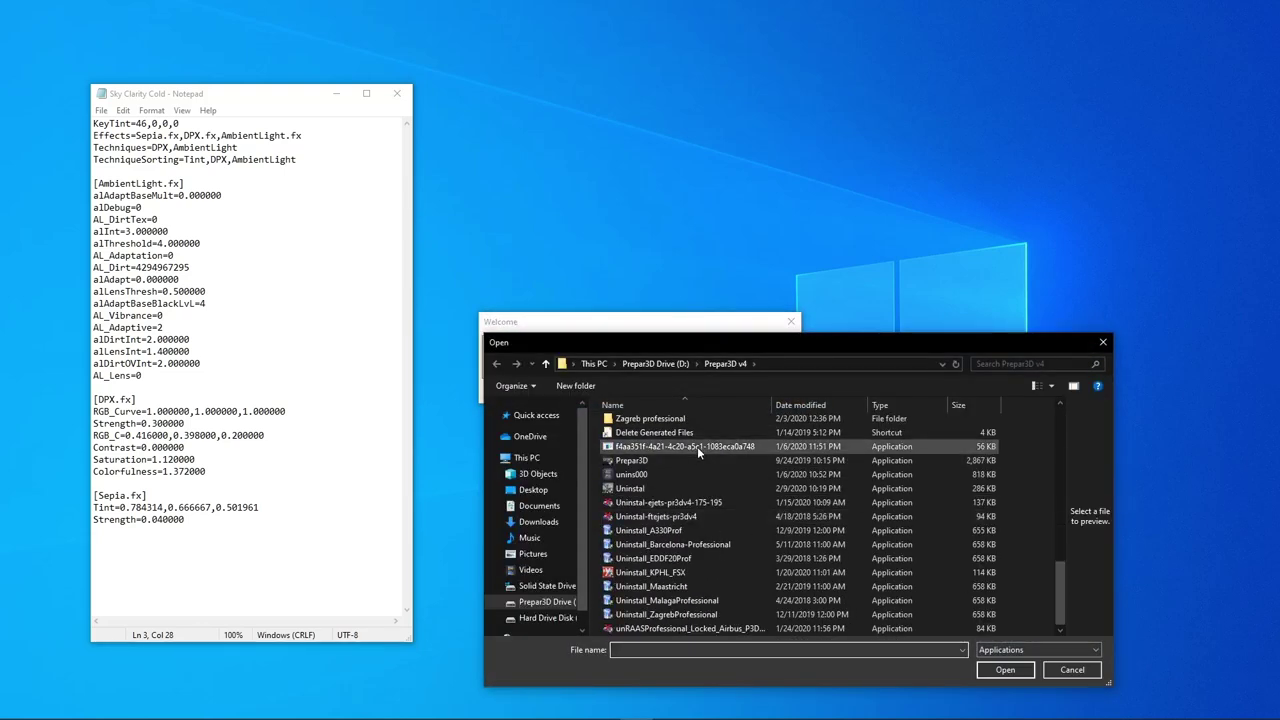
double_click(693, 458)
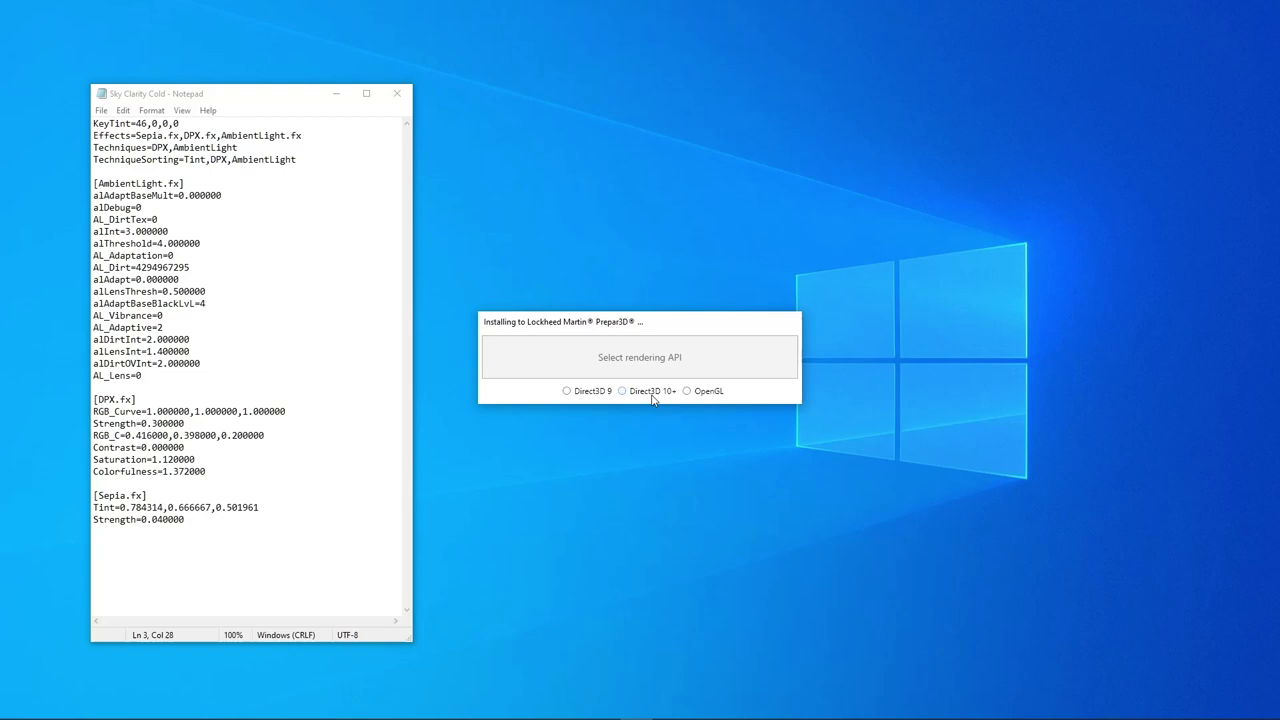
Install with Direct3D 10+, overwrite the existing installation, and download the standard effects
left_click(653, 399)
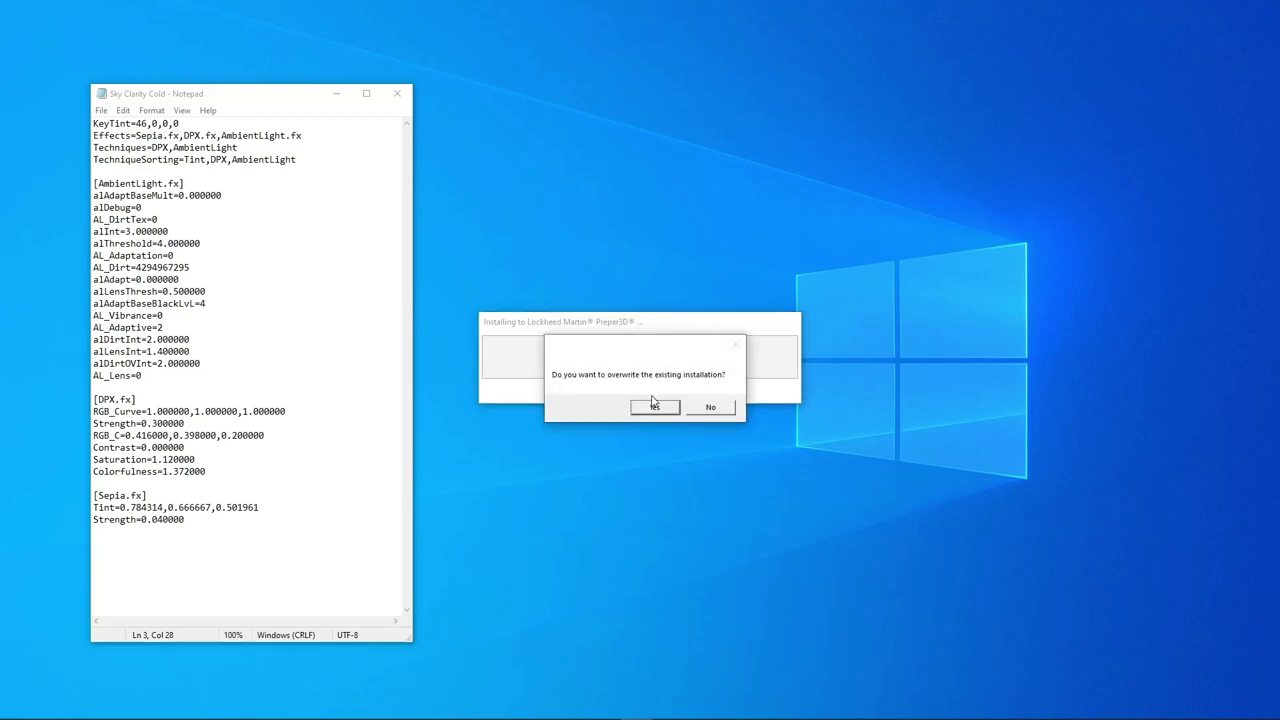
left_click(657, 409)
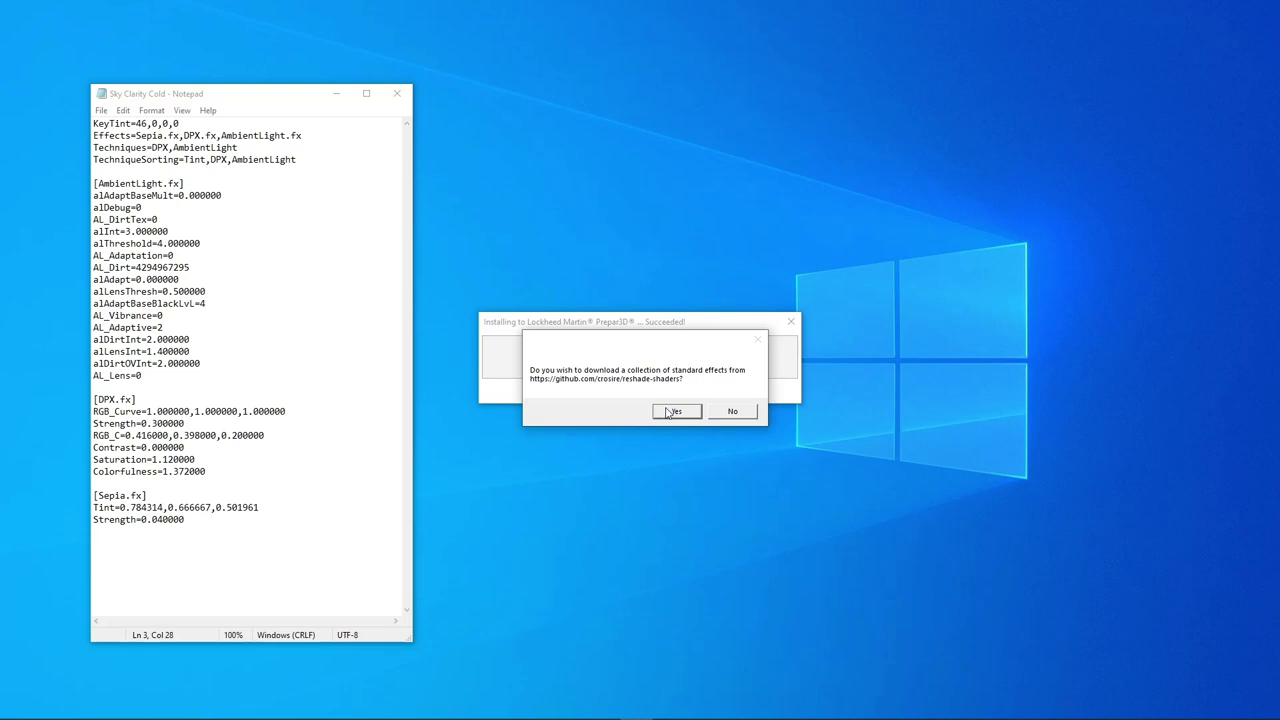
left_click(675, 412)
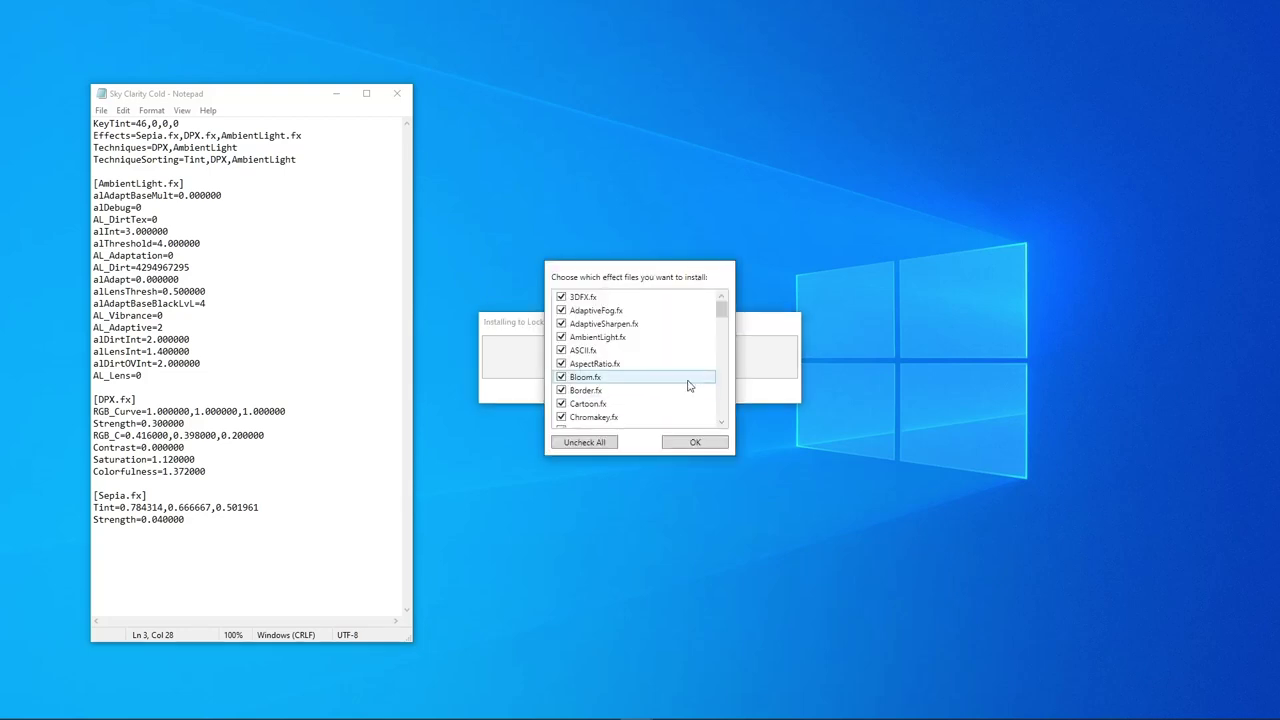
Untick MagicBloom.fx in the effect list and install the remaining standard effects
scroll(663, 371, "down", 6)
scroll(663, 371, "down", 7)
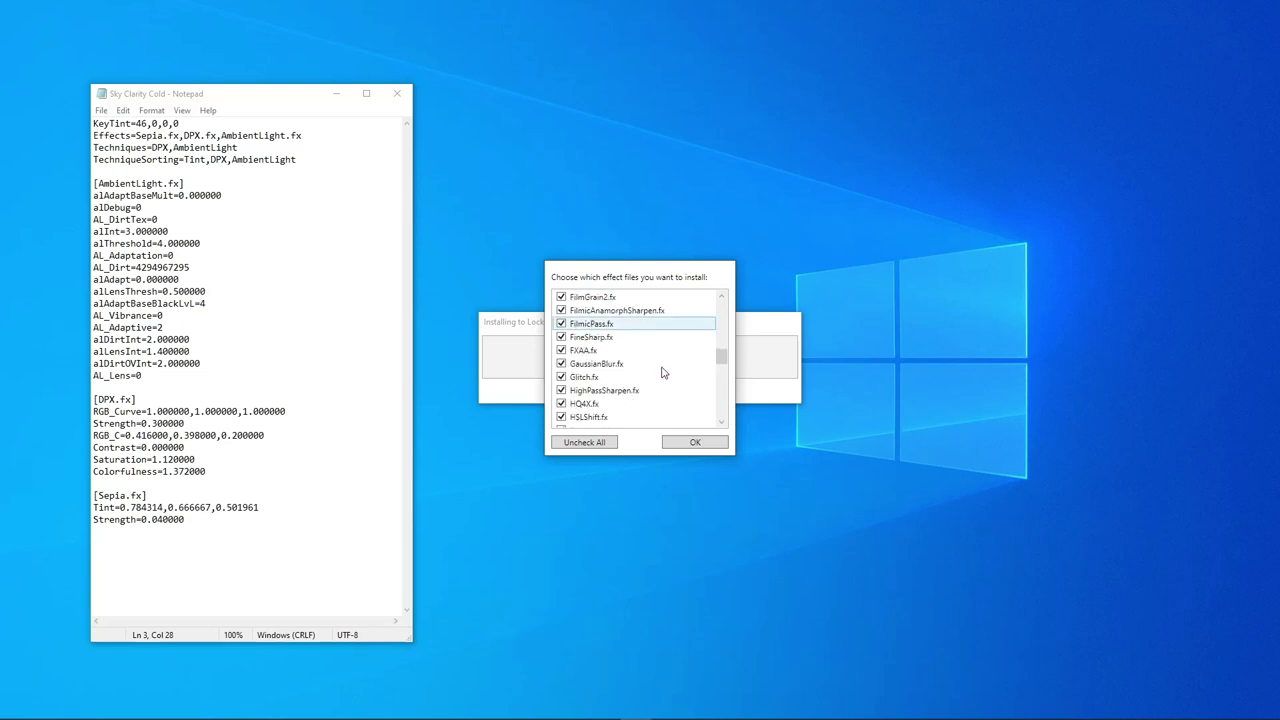
left_click(661, 368)
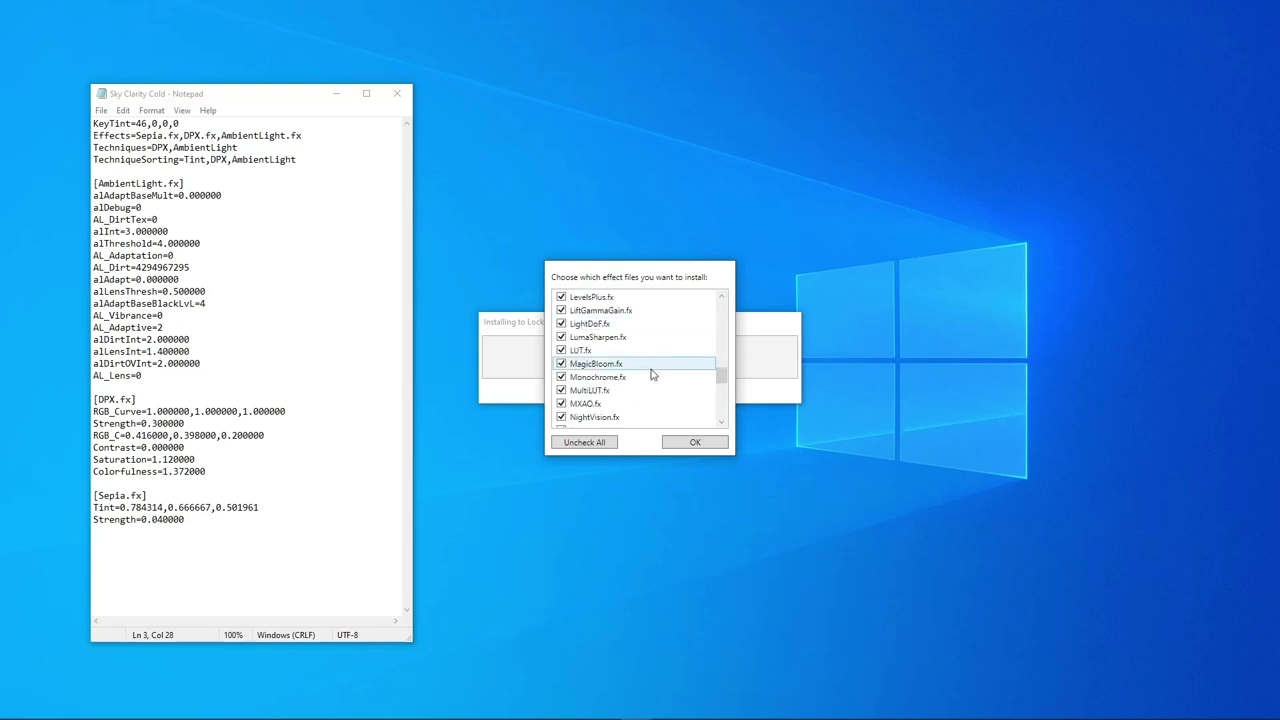
left_click(561, 364)
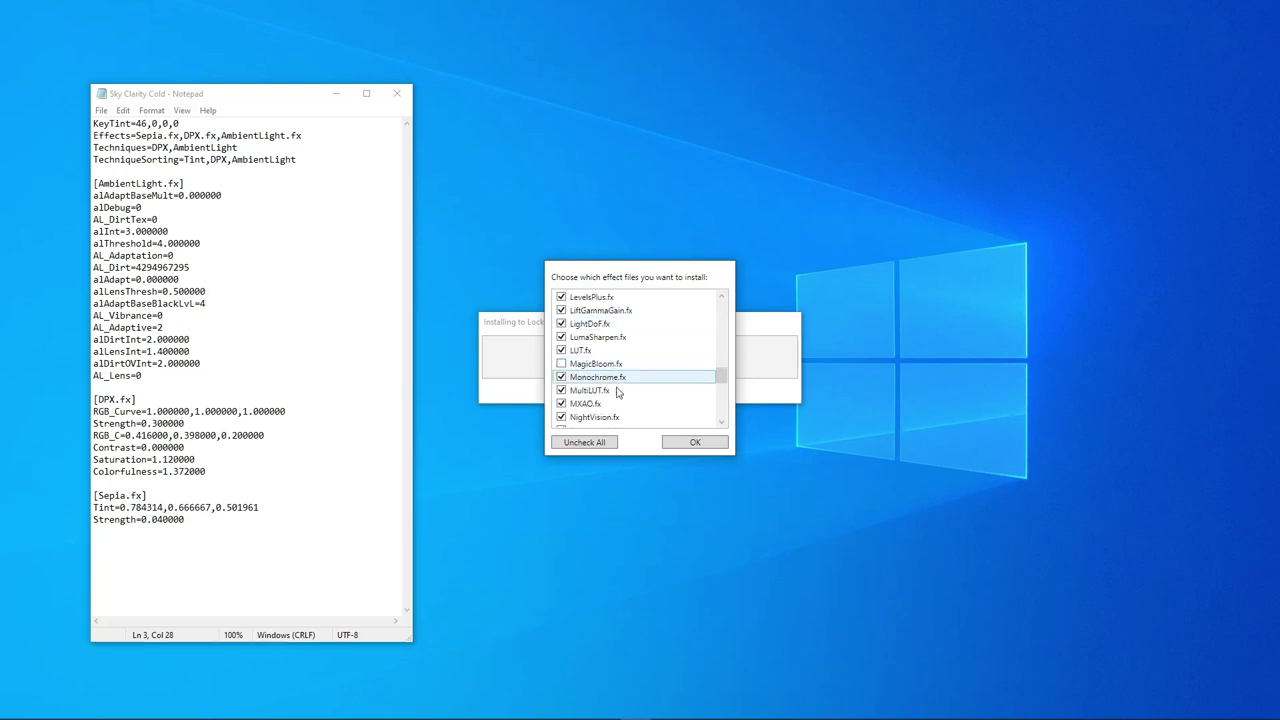
left_click(699, 443)
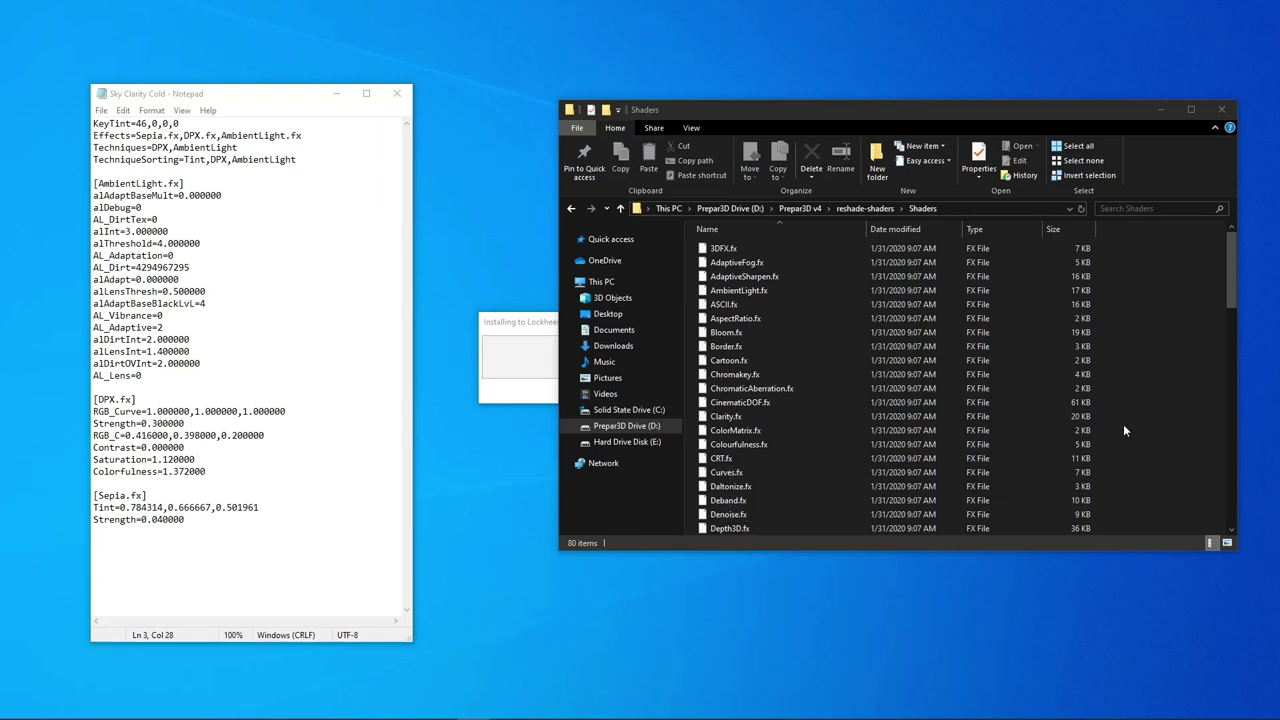
left_click(992, 208)
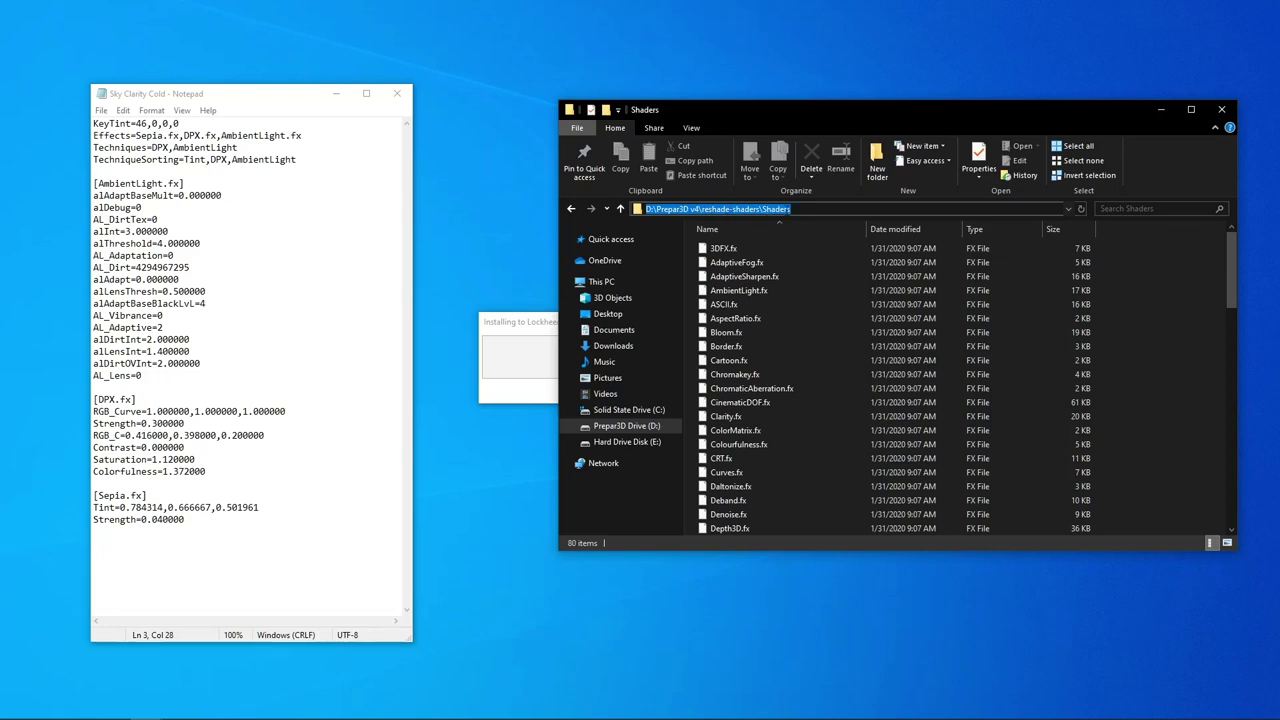
left_click(1142, 331)
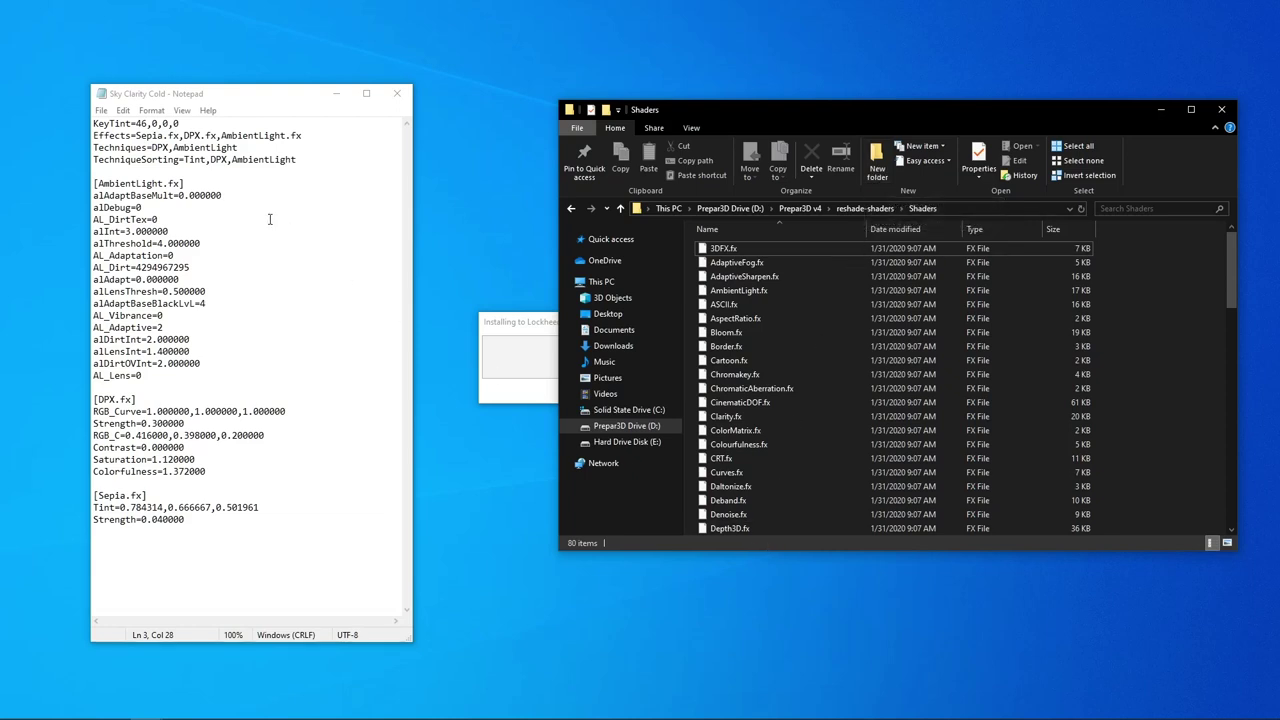
left_click_drag(152, 147, 270, 147)
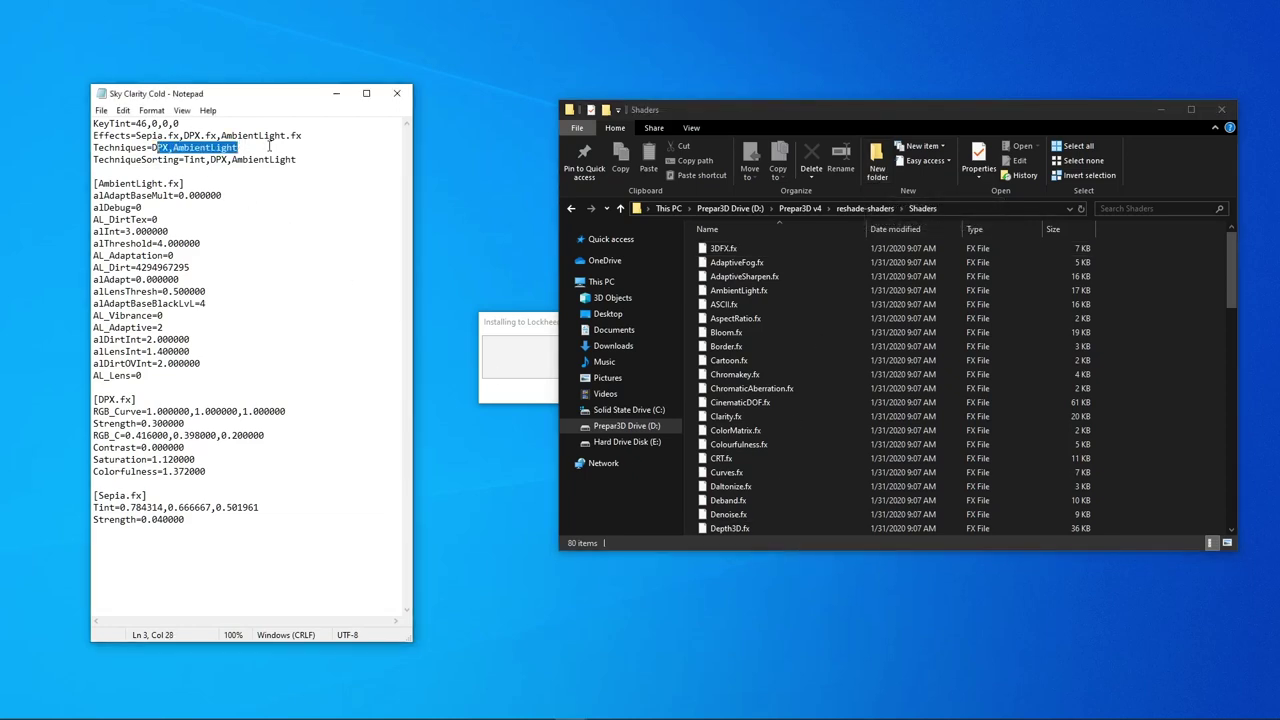
left_click(270, 147)
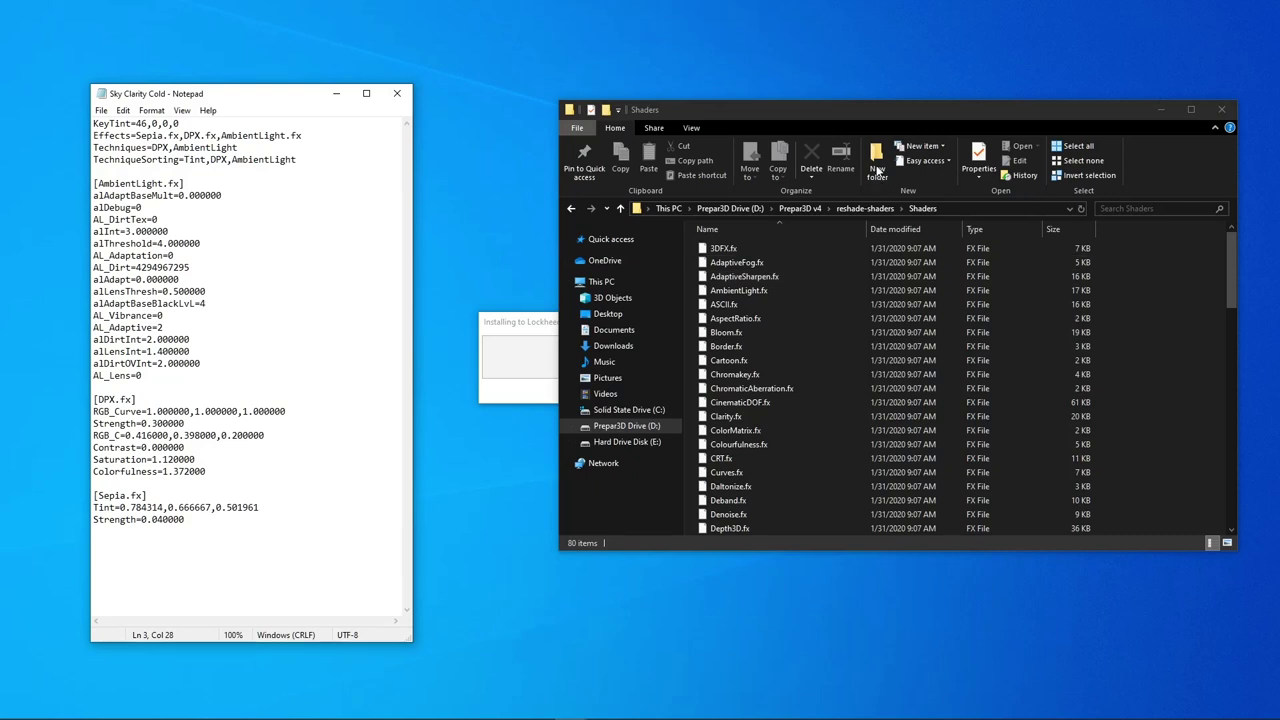
Create a new folder named 'Reshade OFF' inside the Shaders folder
left_click(876, 170)
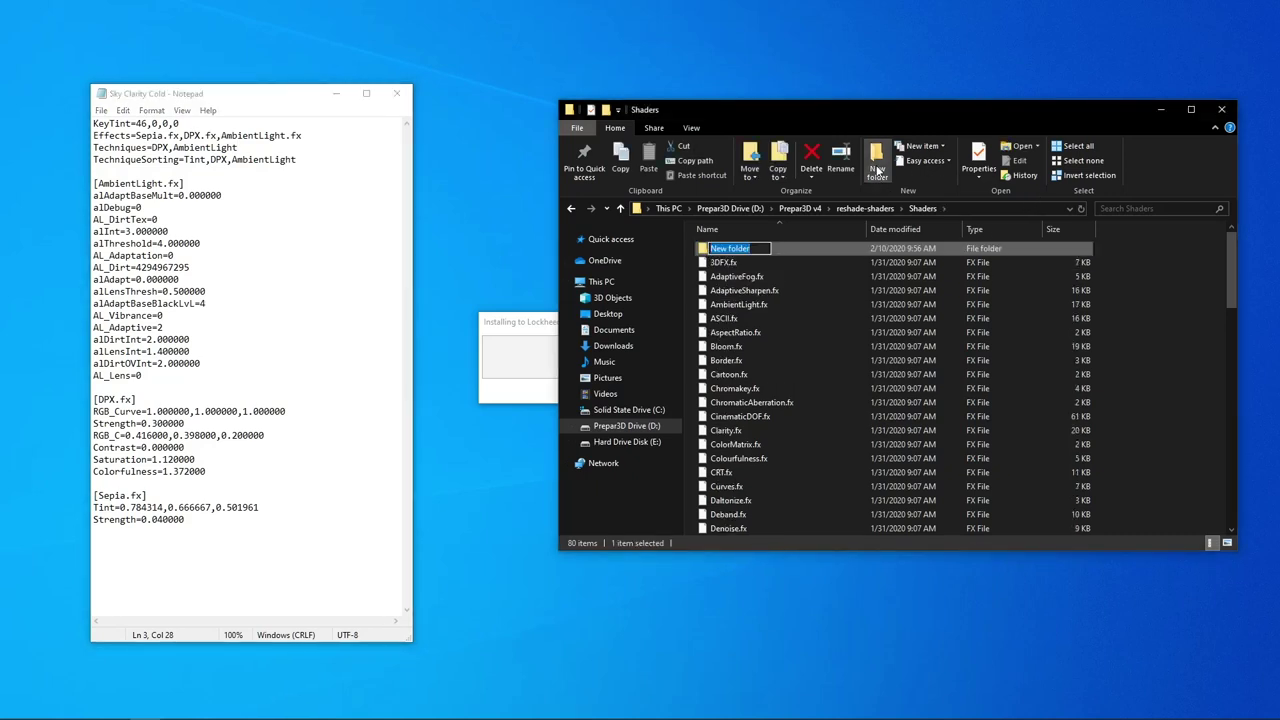
type("Reshade OFF")
key("Return")
Move all effect files from 3DFX.fx through Vignette.fx into Reshade OFF
left_click(758, 262)
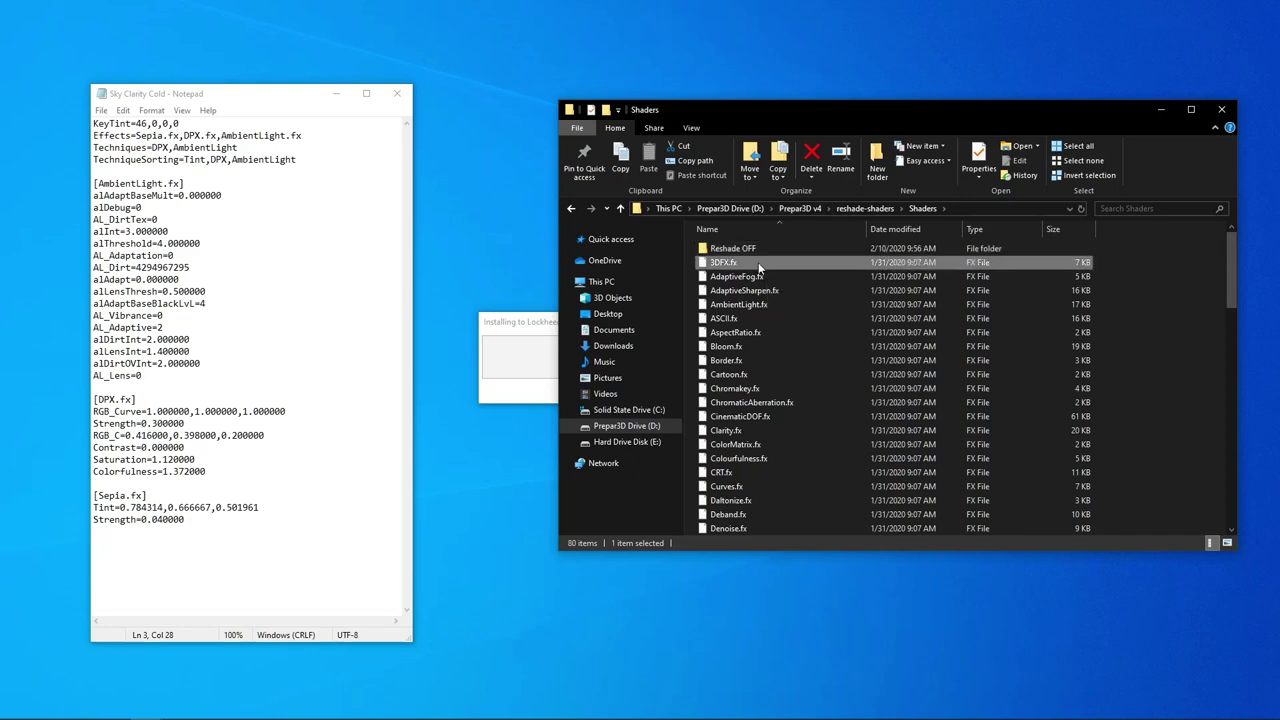
scroll(777, 398, "down", 20)
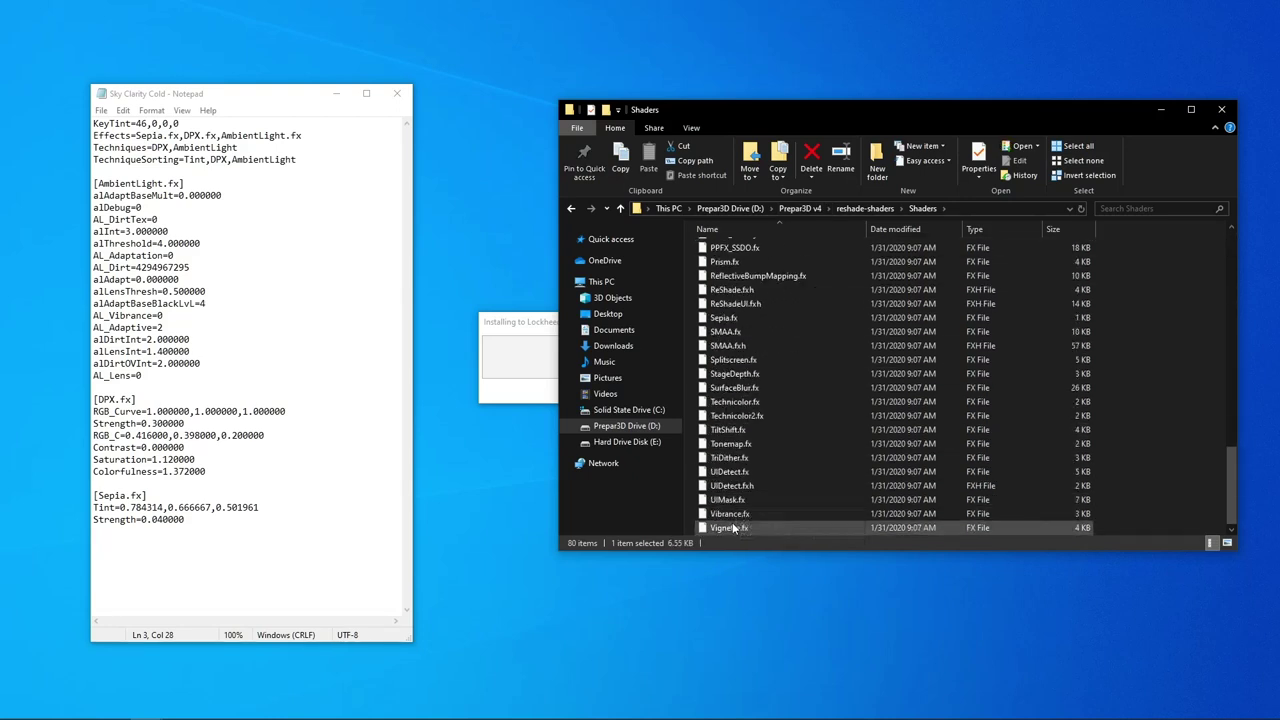
left_click(733, 528, "shift")
scroll(797, 434, "up", 20)
left_click_drag(738, 304, 736, 251)
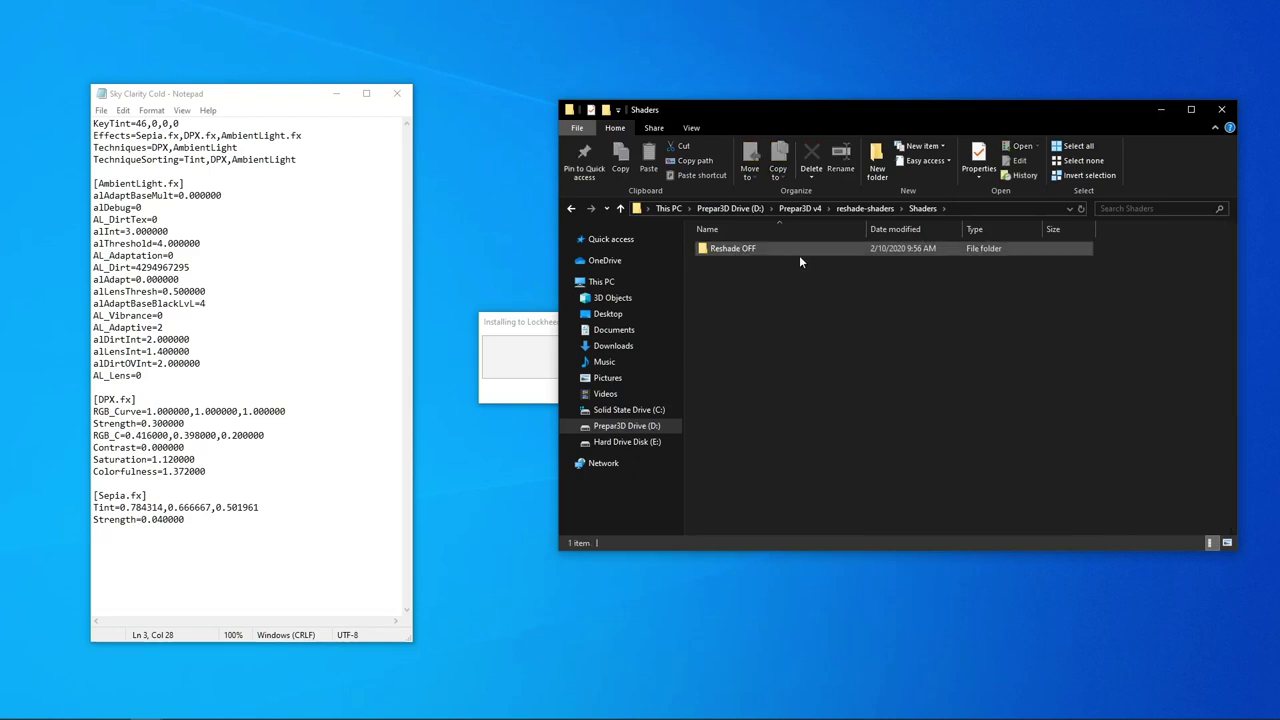
In Reshade OFF, select AmbientLight.fx, DPX.fx, ReShade.fxh and ReShadeUI.fxh
double_click(852, 249)
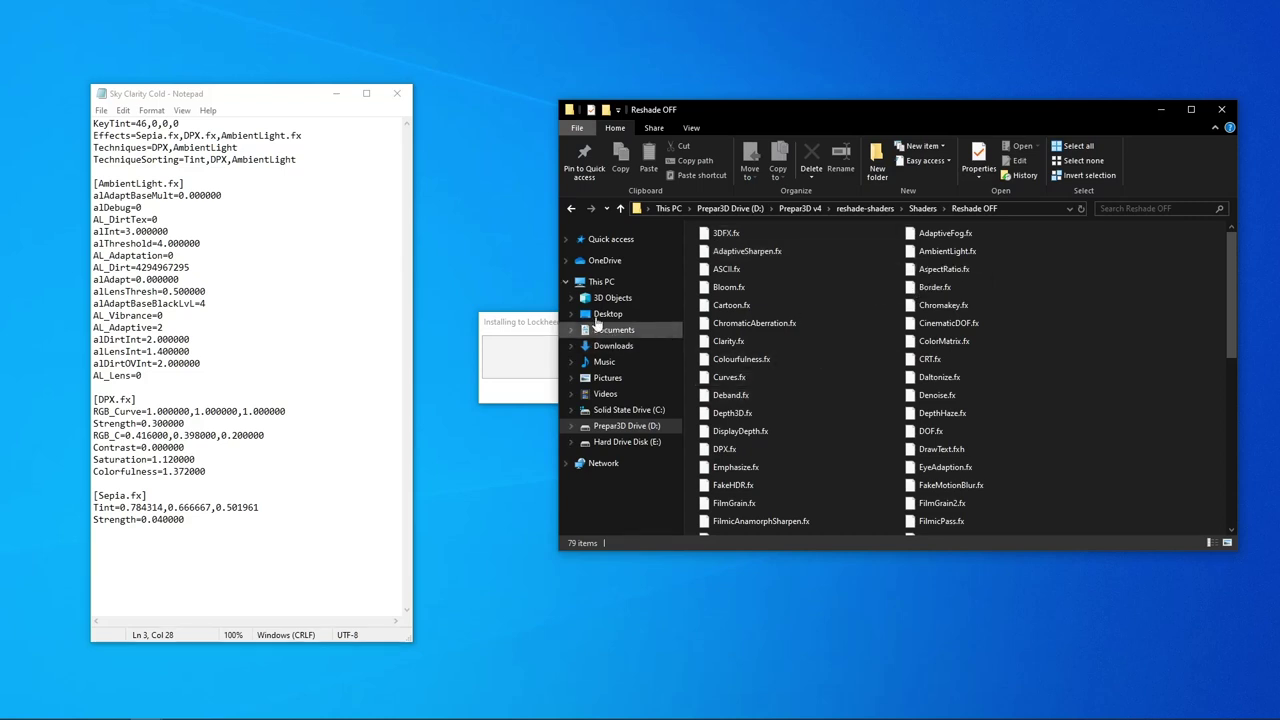
left_click_drag(152, 147, 240, 147)
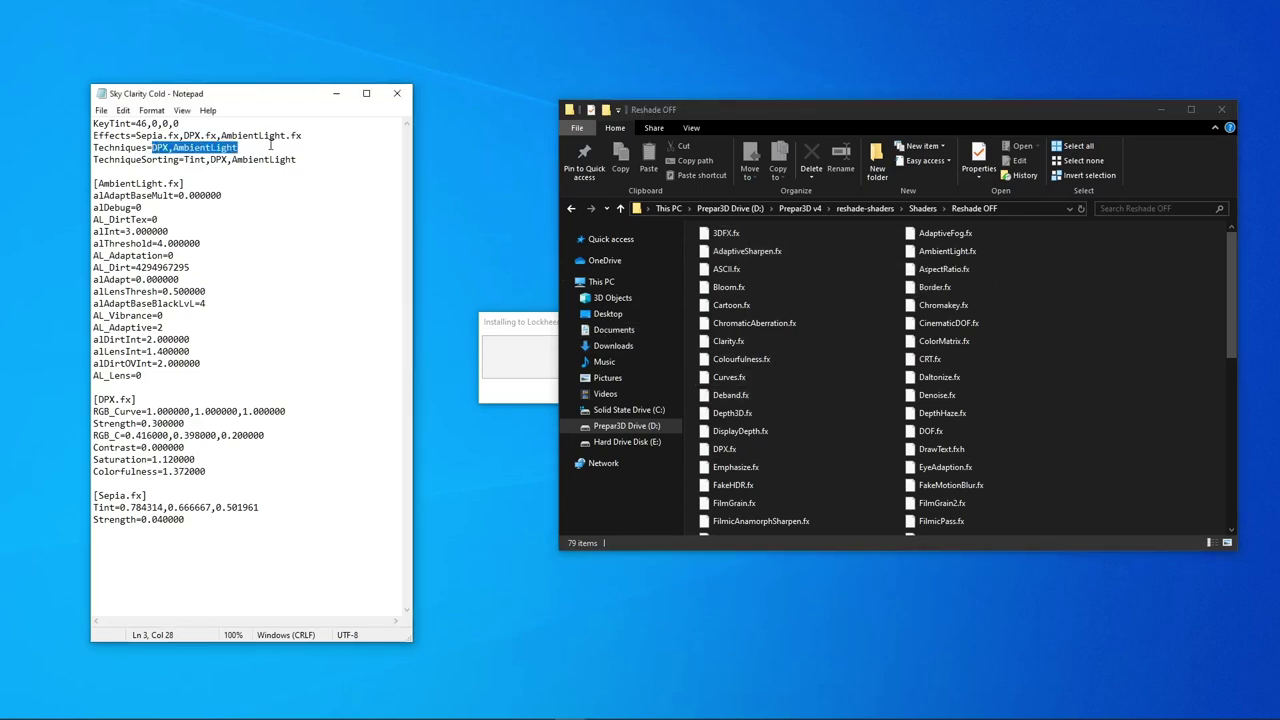
left_click(945, 253)
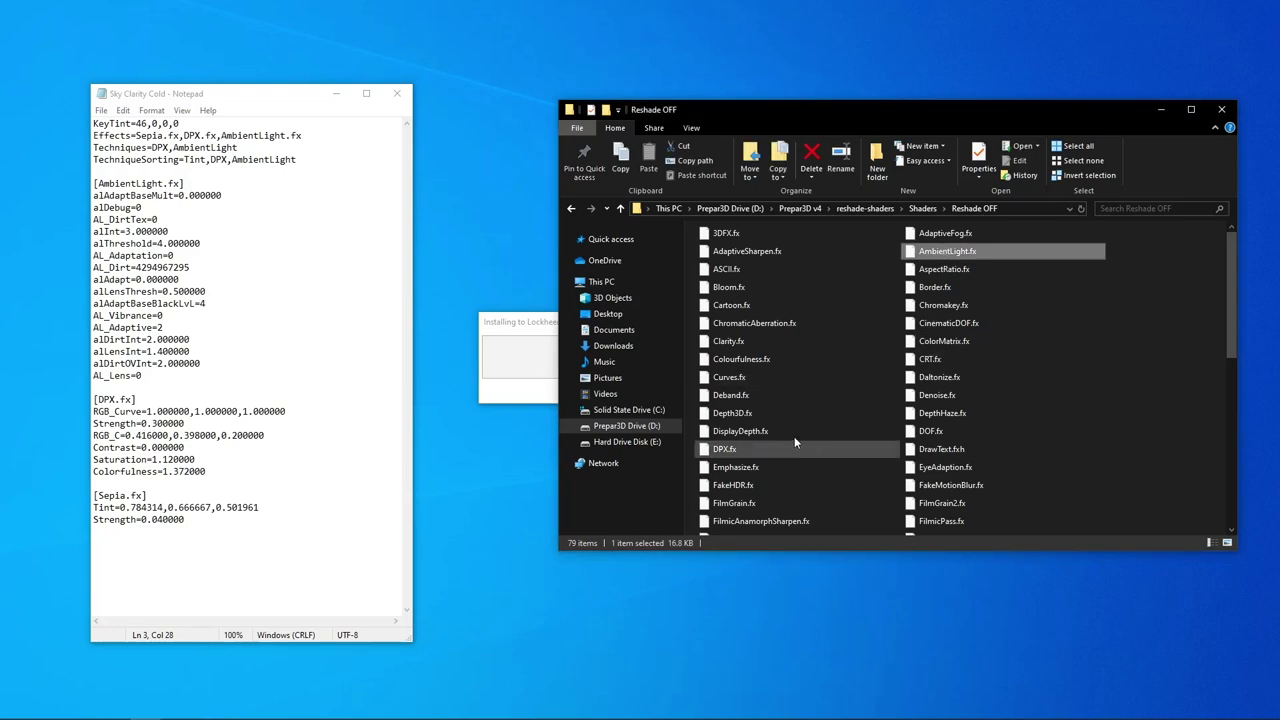
left_click(735, 449, "ctrl")
scroll(1061, 439, "down", 8)
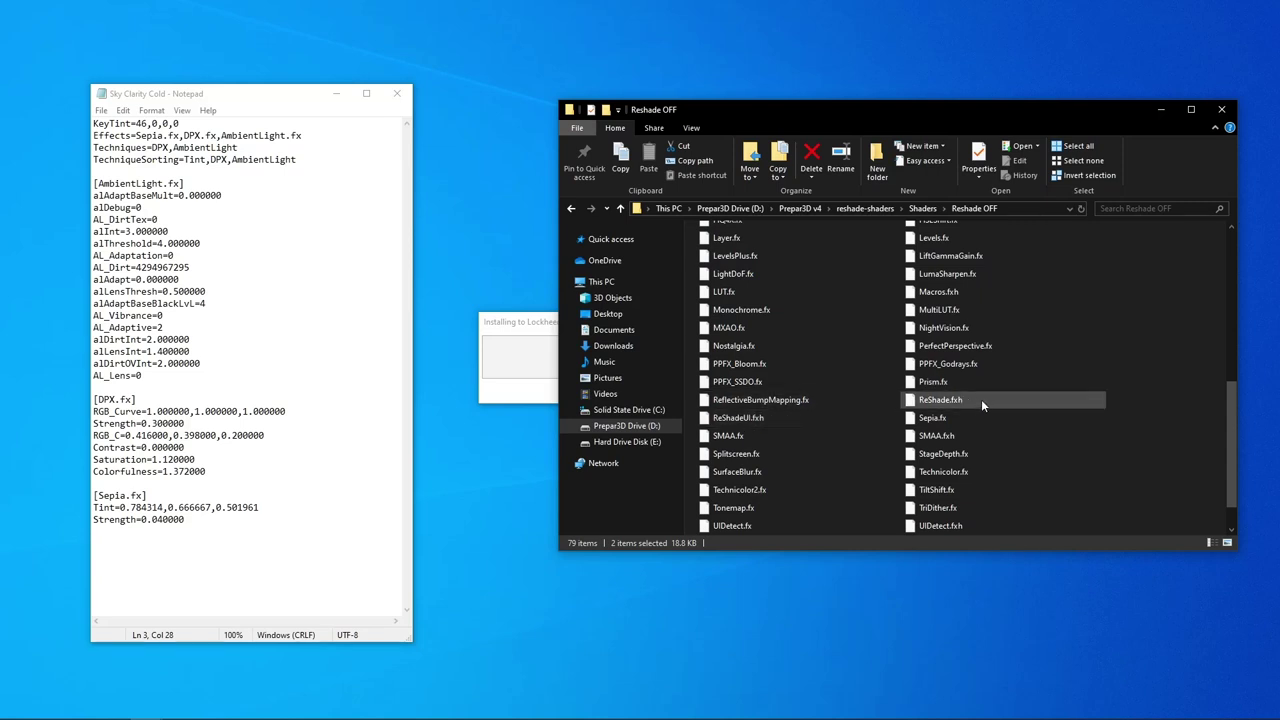
left_click(978, 400, "ctrl")
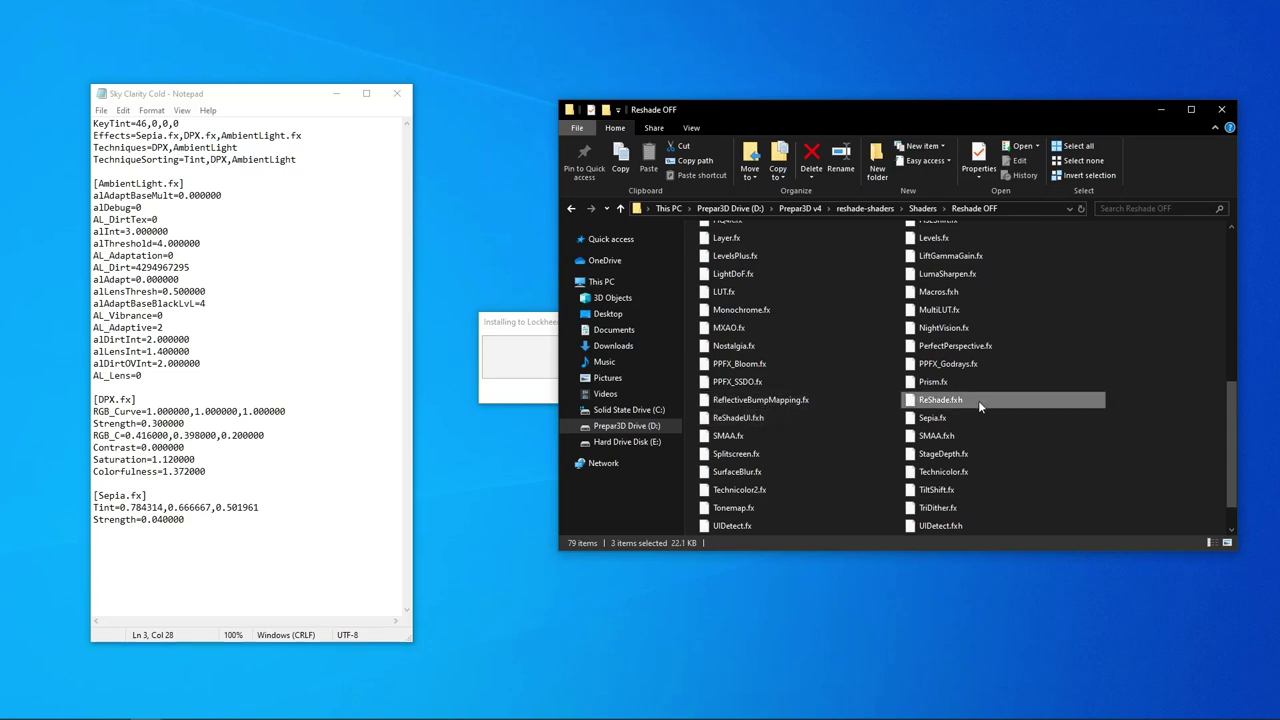
left_click(838, 423, "ctrl")
Cut the four selected files and paste them into the parent Shaders folder
right_click(834, 424)
left_click(862, 564)
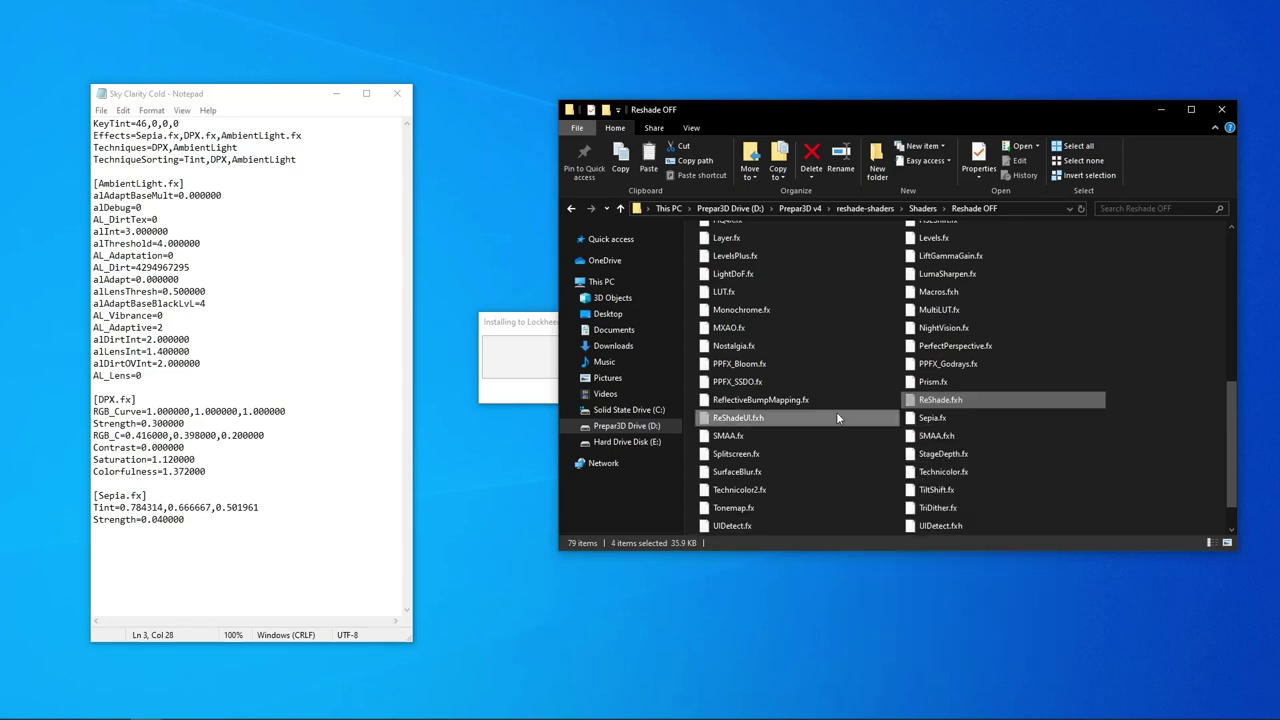
key("alt+Up")
right_click(800, 296)
left_click(843, 391)
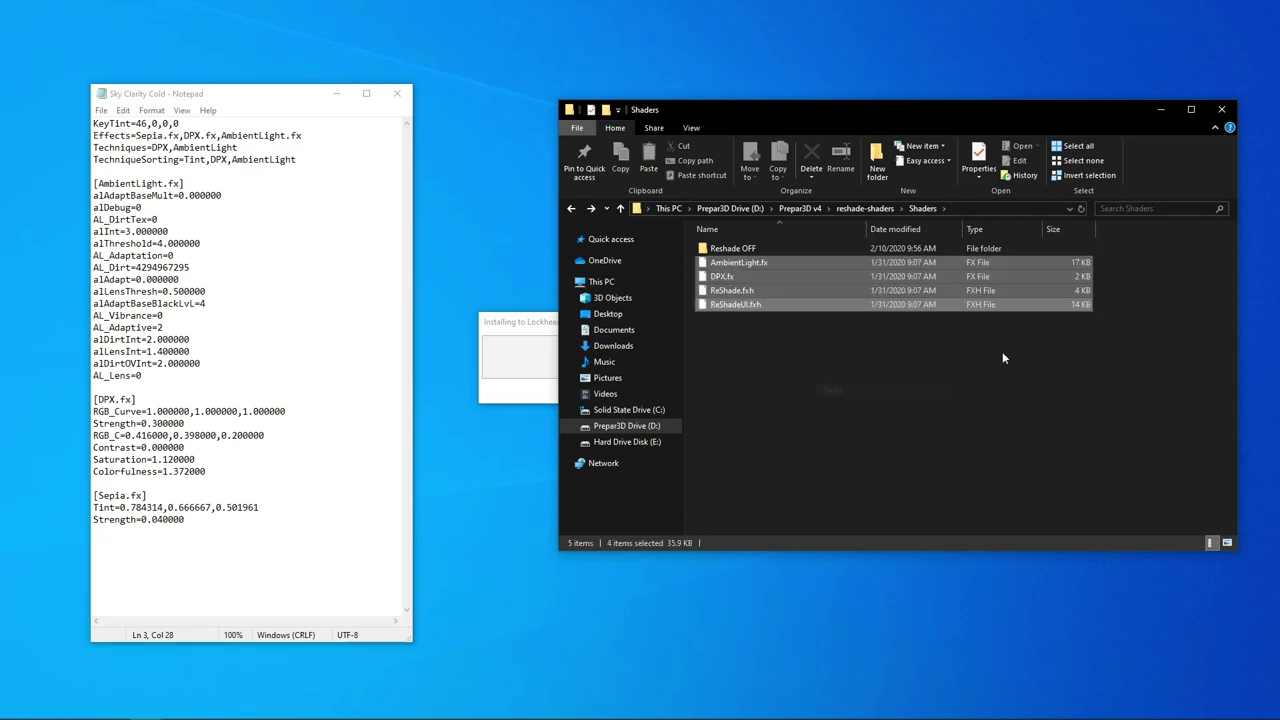
Bring up the ReShade overlay over the Prepar3D cockpit with Shift+F2
left_click(918, 352)
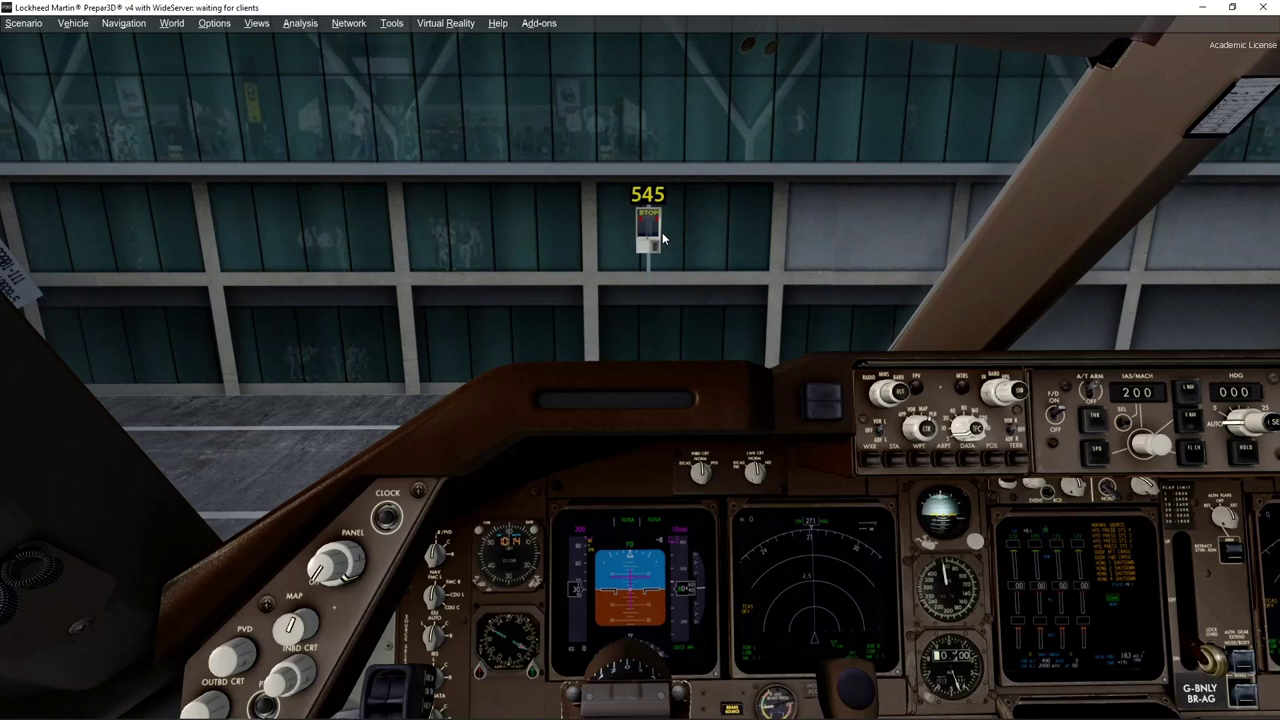
key("shift+F2")
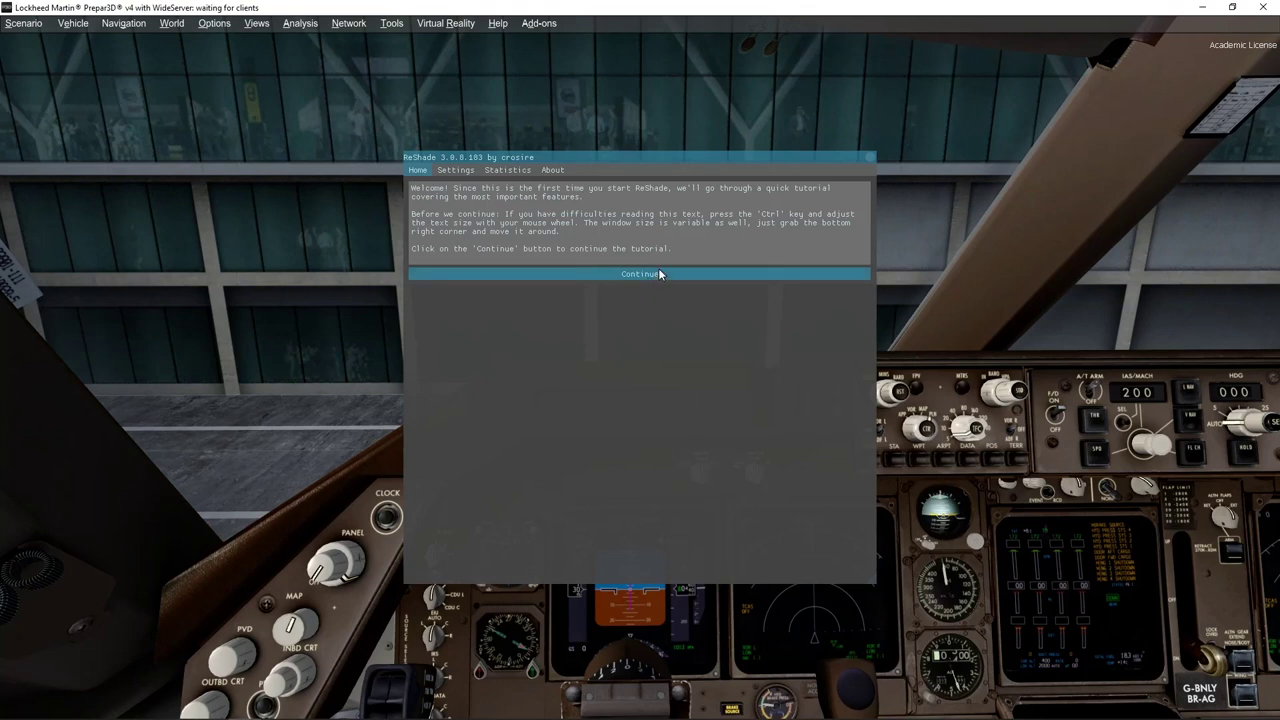
Load the Cold_Season preset and step through the tutorial to Finish
left_click(646, 277)
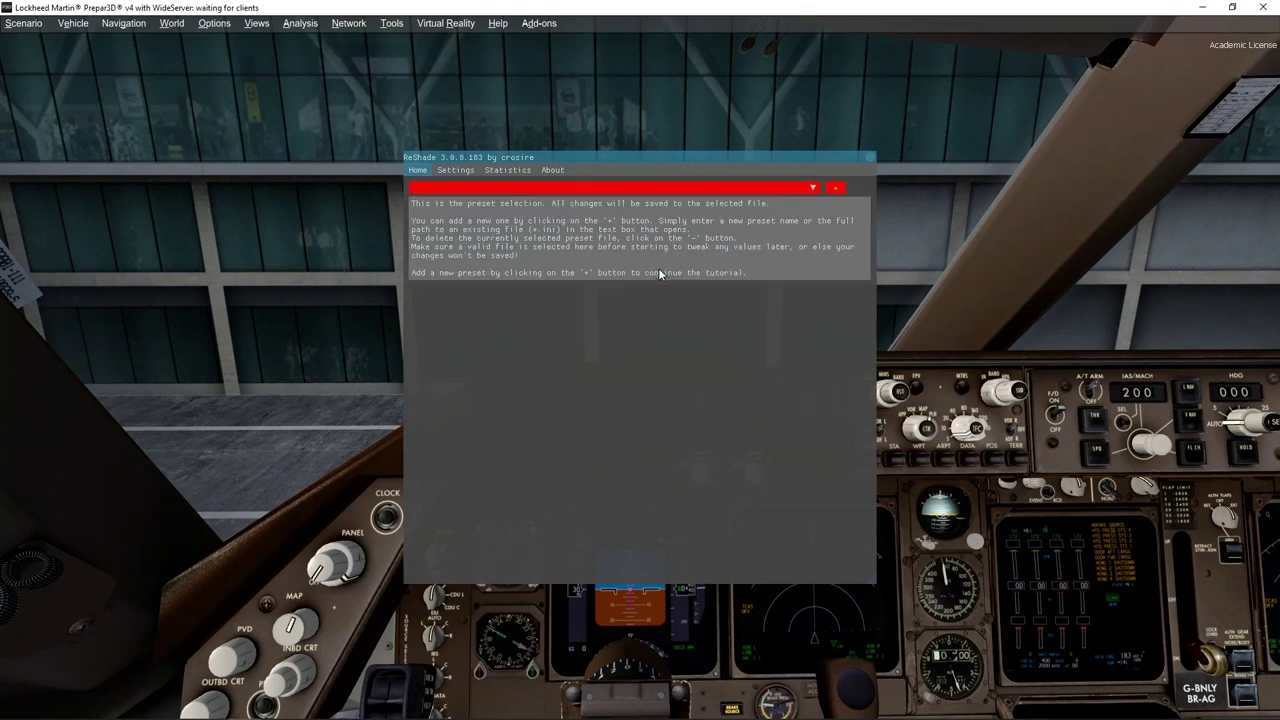
left_click(814, 189)
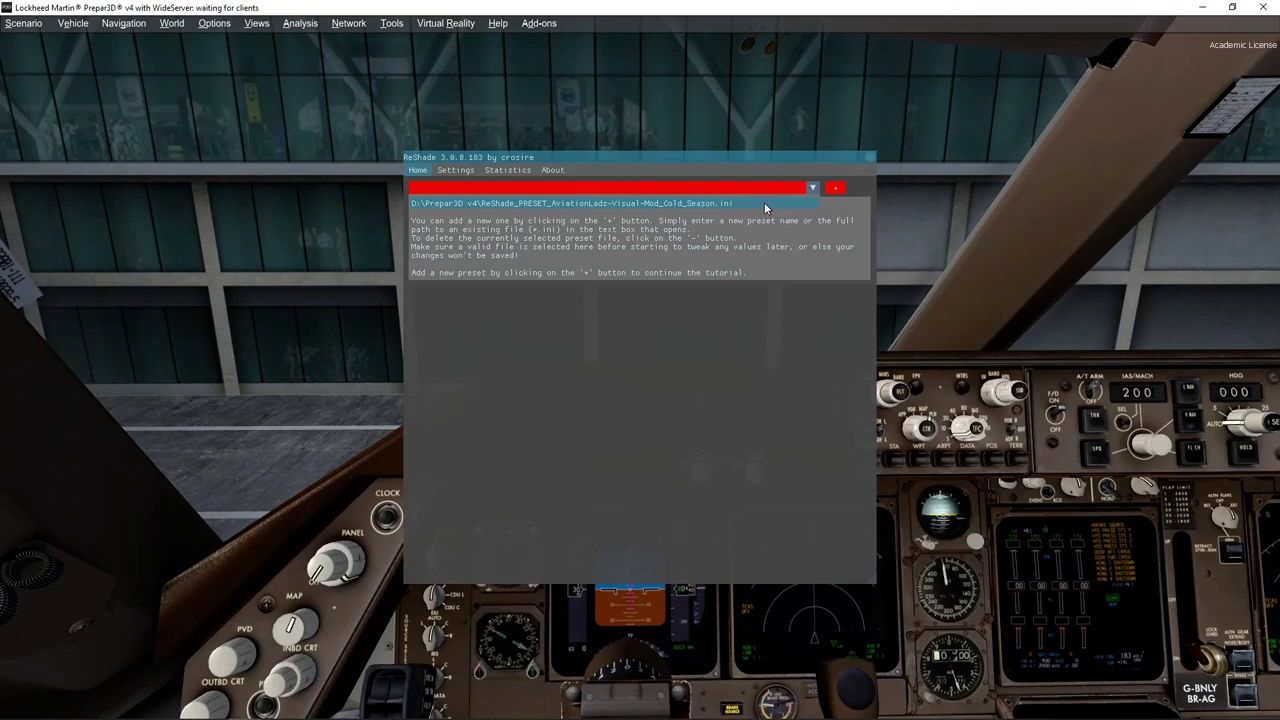
left_click(764, 202)
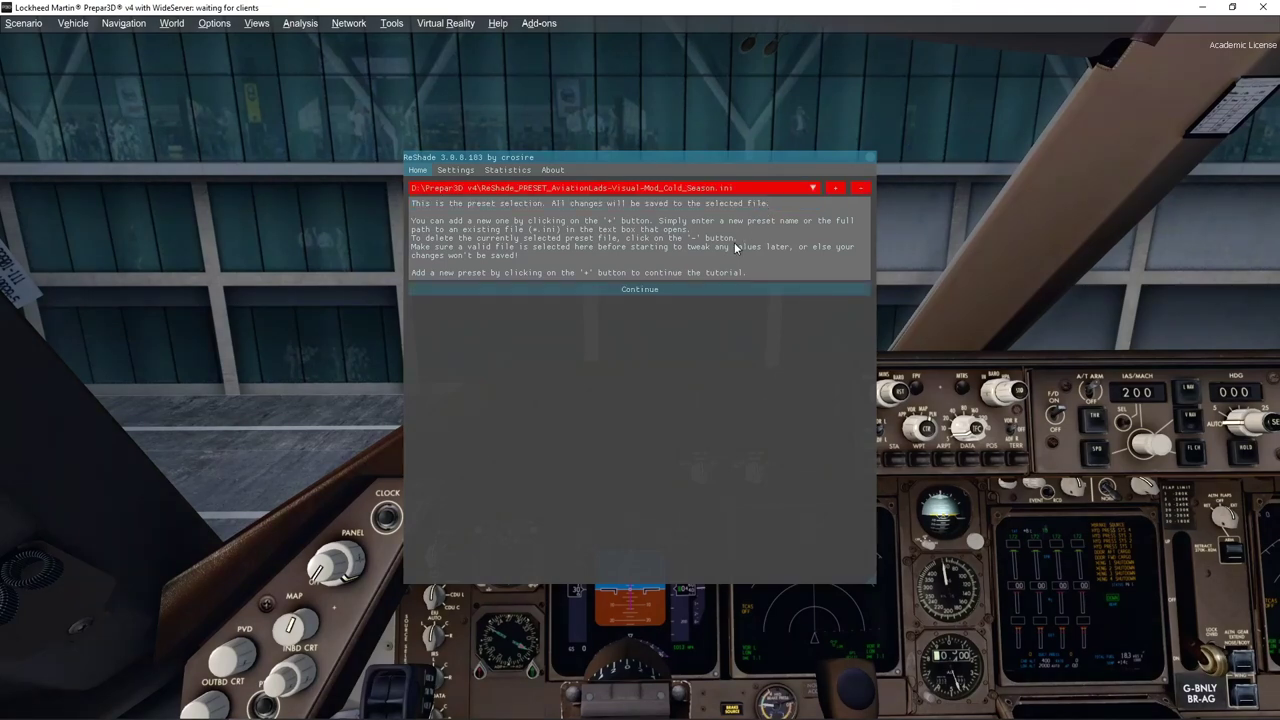
left_click(698, 289)
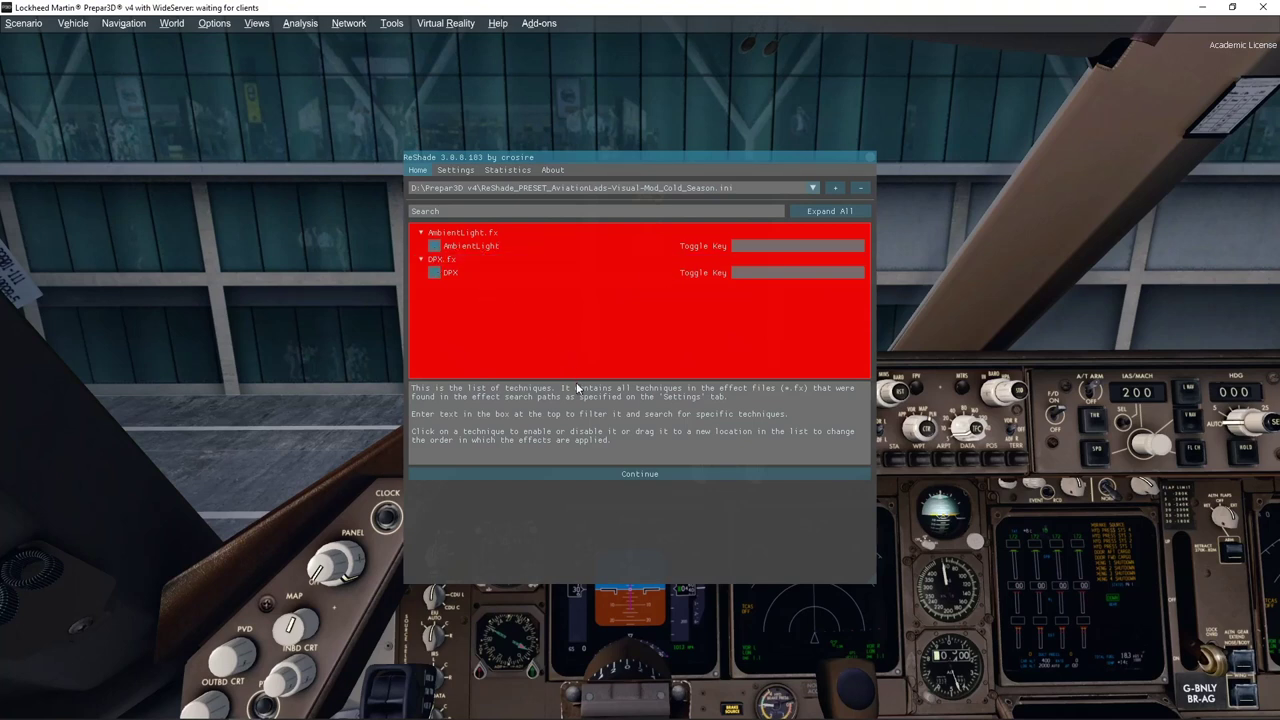
left_click(599, 478)
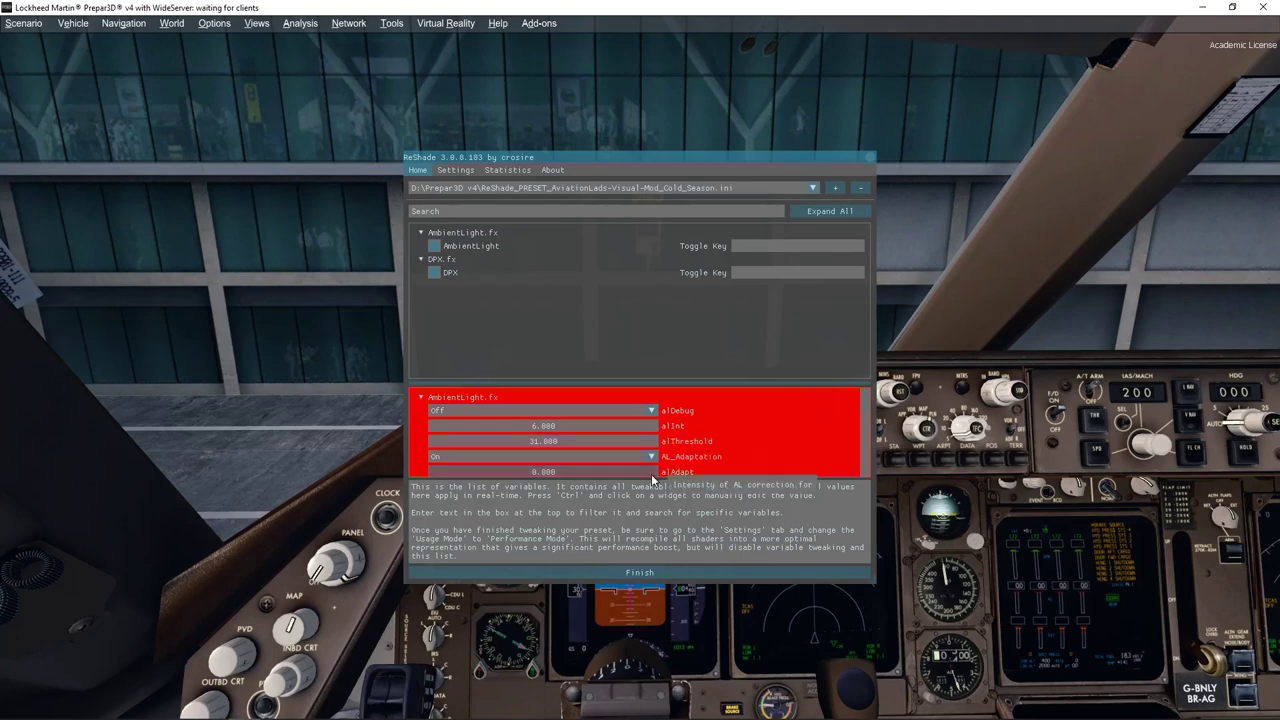
left_click(633, 574)
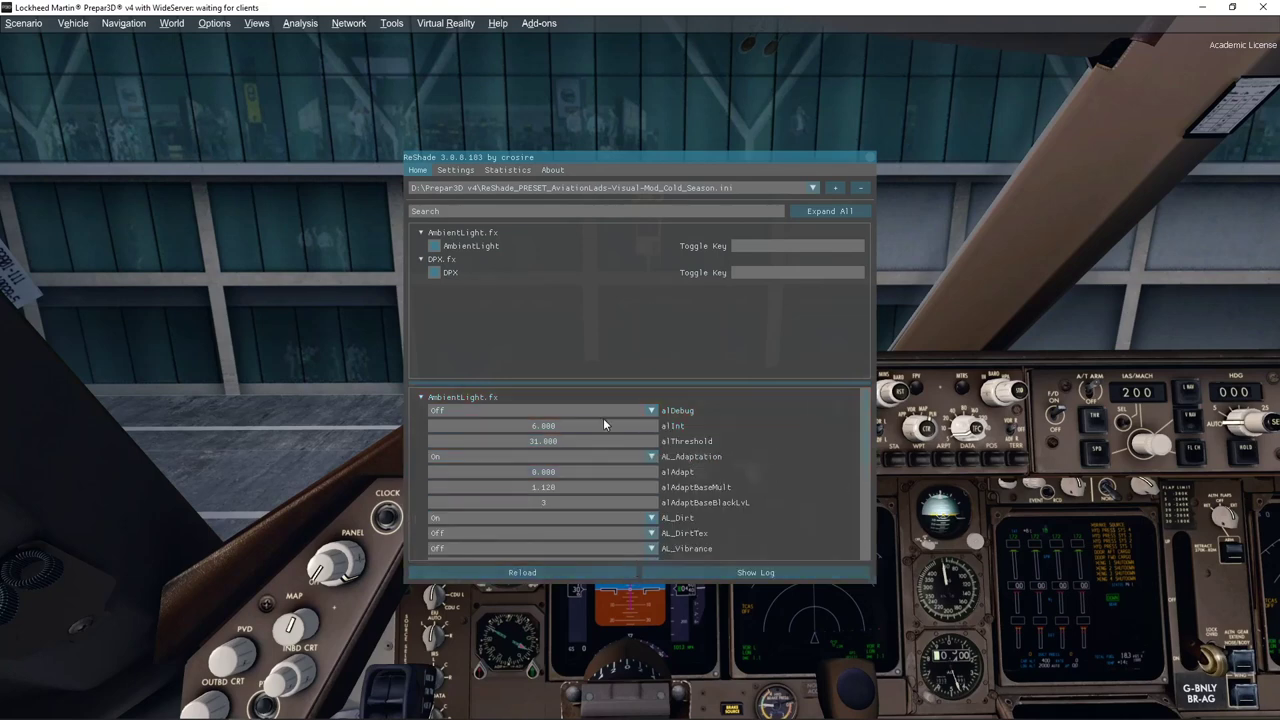
In ReShade Settings, set the effects toggle key to Alt and the screenshot key to V
left_click(456, 171)
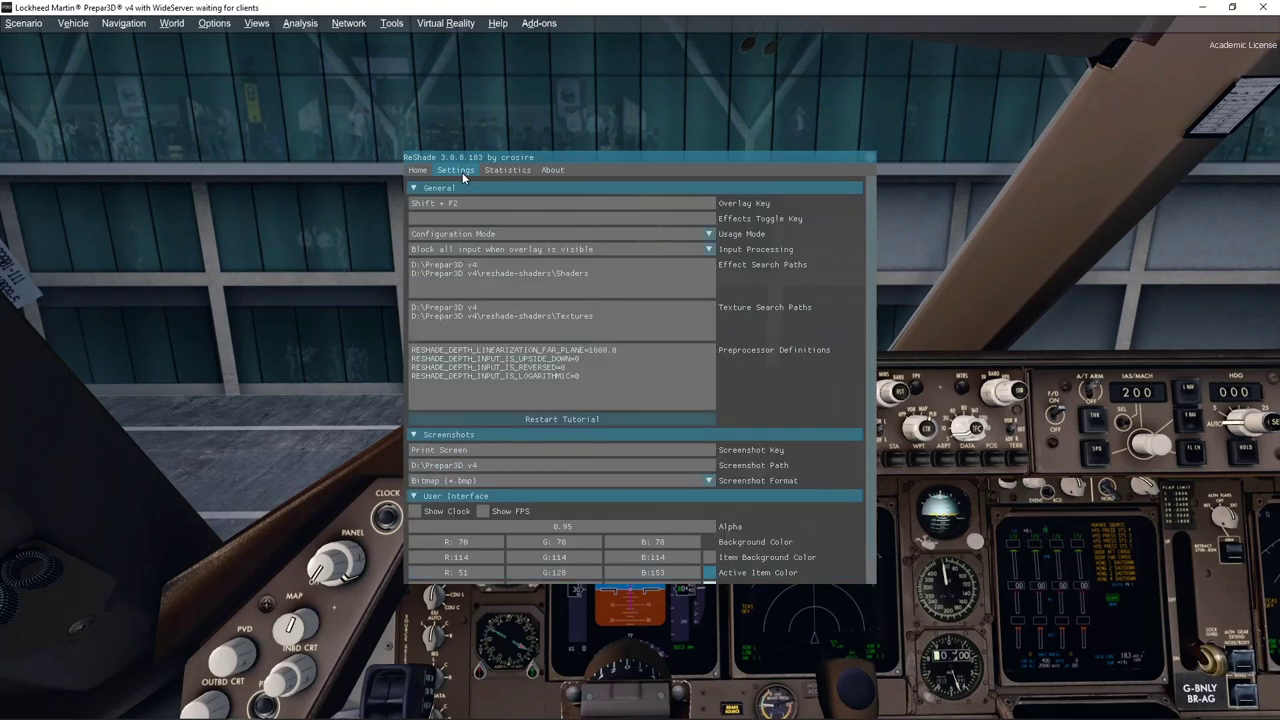
left_click(610, 217)
key("alt")
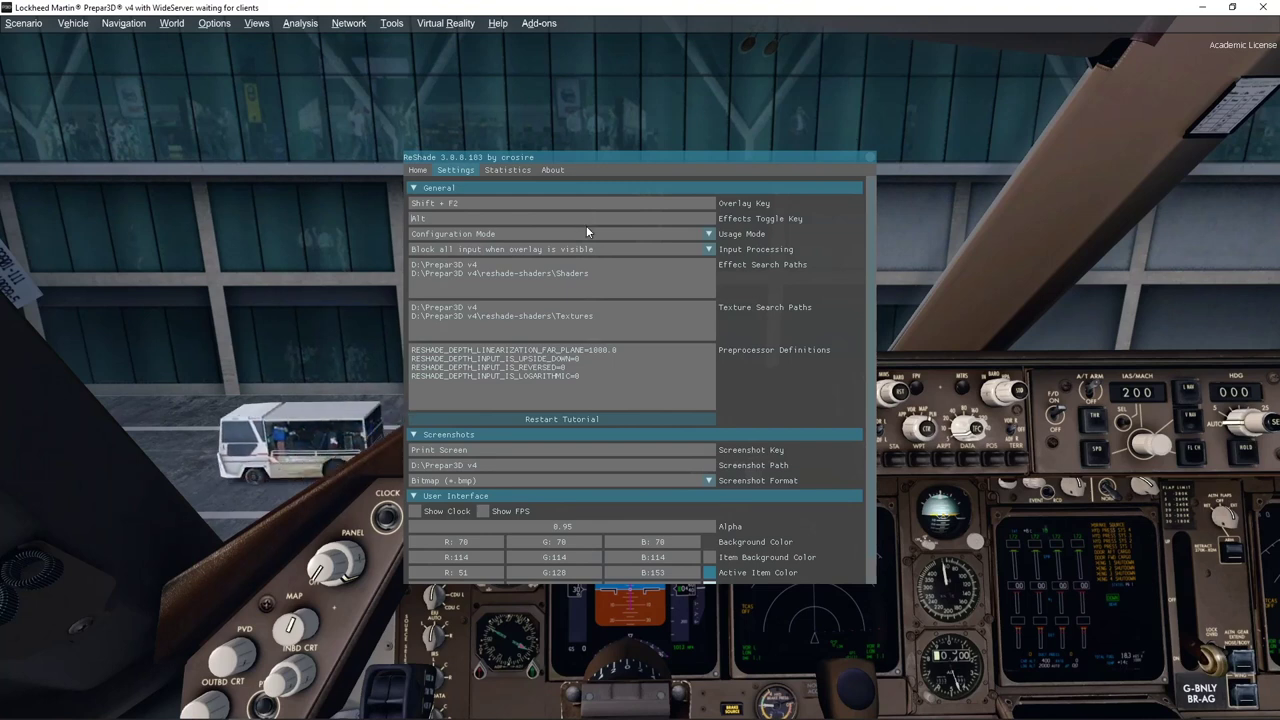
left_click(510, 452)
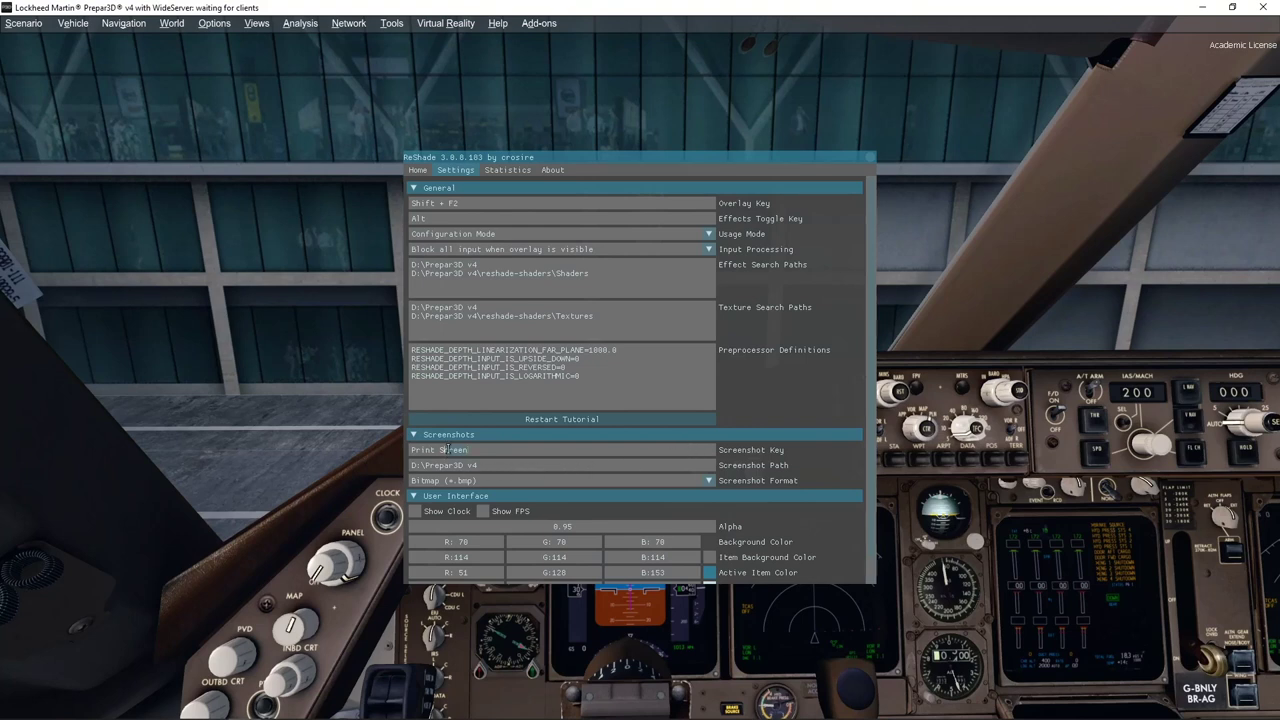
key("v")
left_click(486, 479)
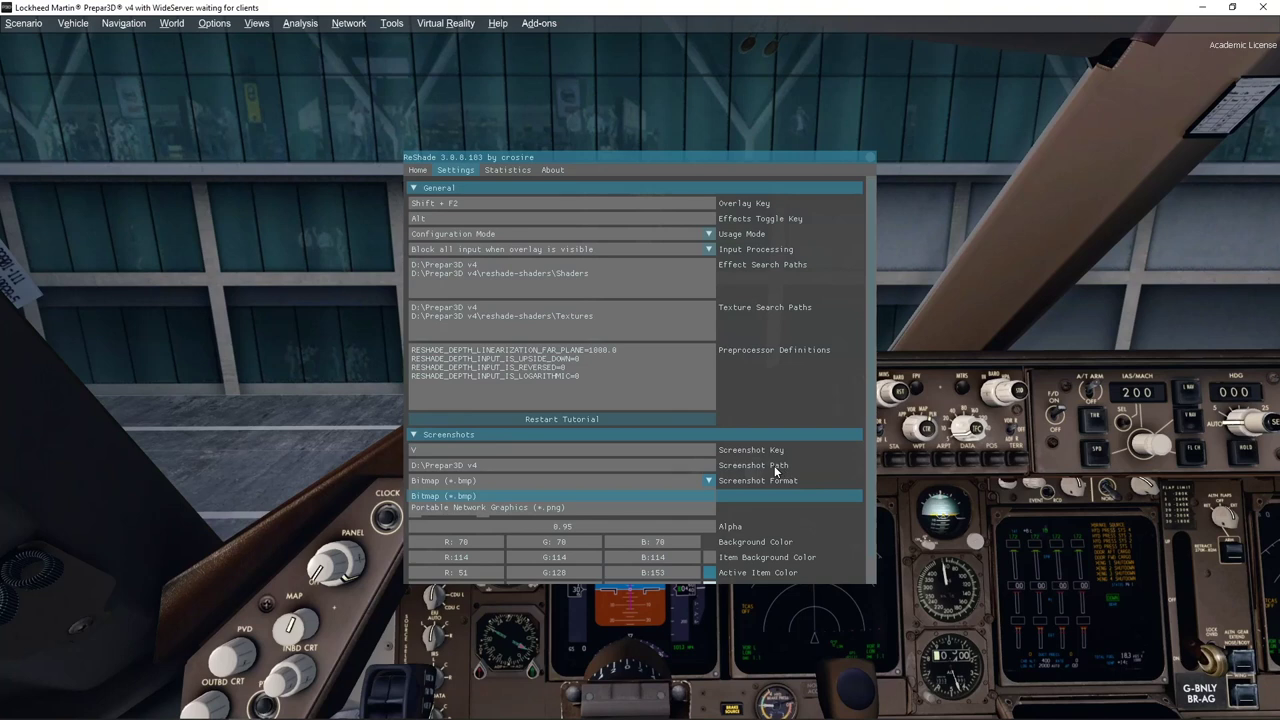
Save screenshots as PNG to D:\Prepar3D v4\Screenshots, then close the overlay
left_click(505, 465)
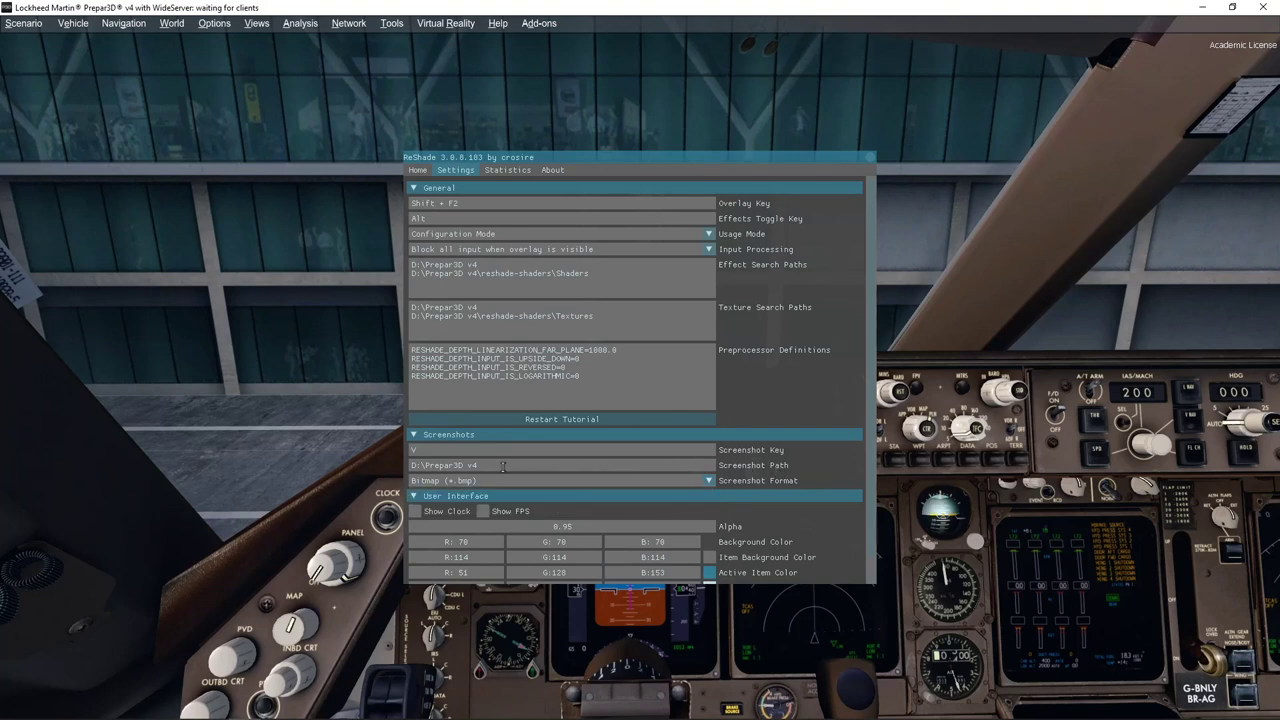
type("Screenshots")
left_click(476, 480)
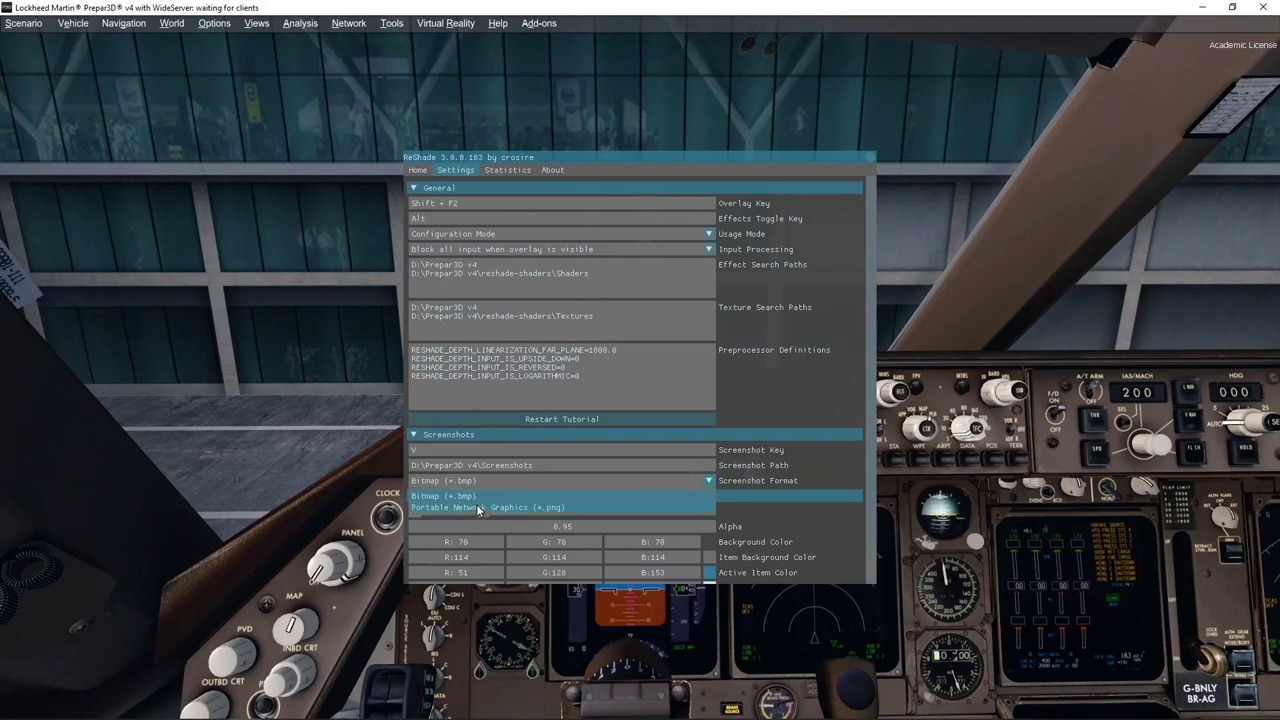
left_click(480, 508)
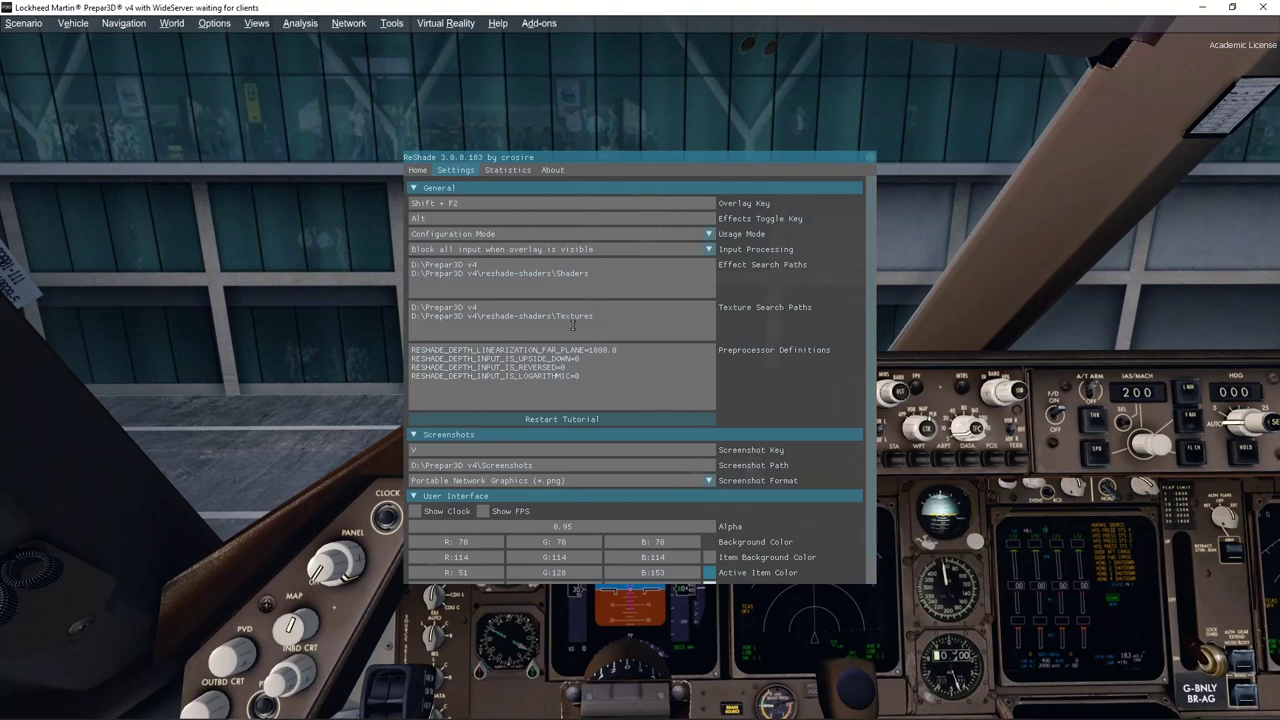
left_click(869, 158)
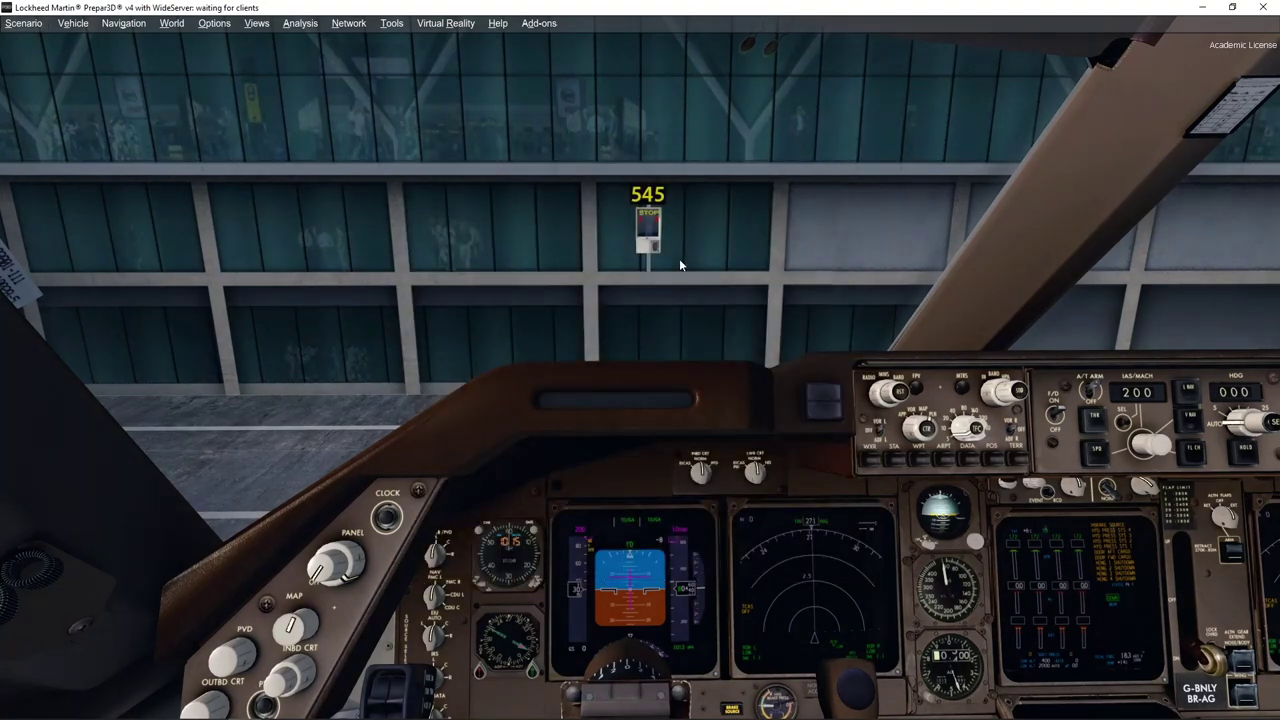
Toggle ReShade effects off and on with Alt, then switch to the external aircraft view
key("alt")
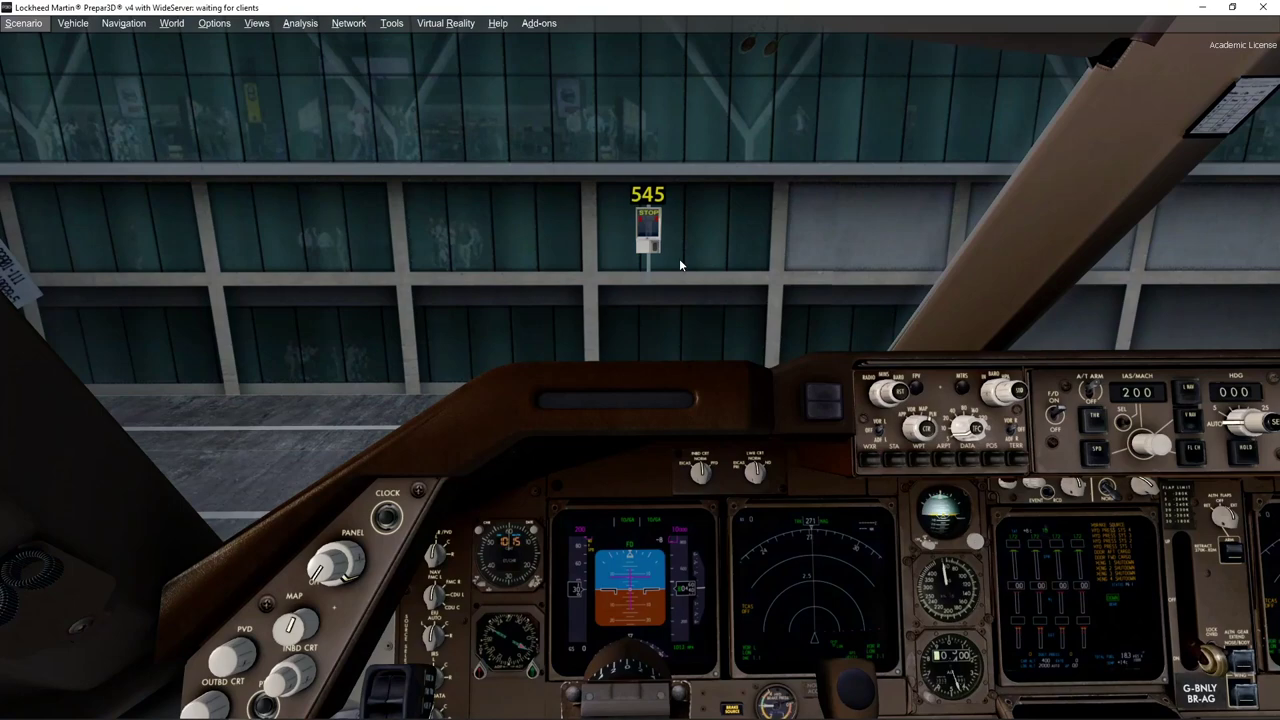
key("alt")
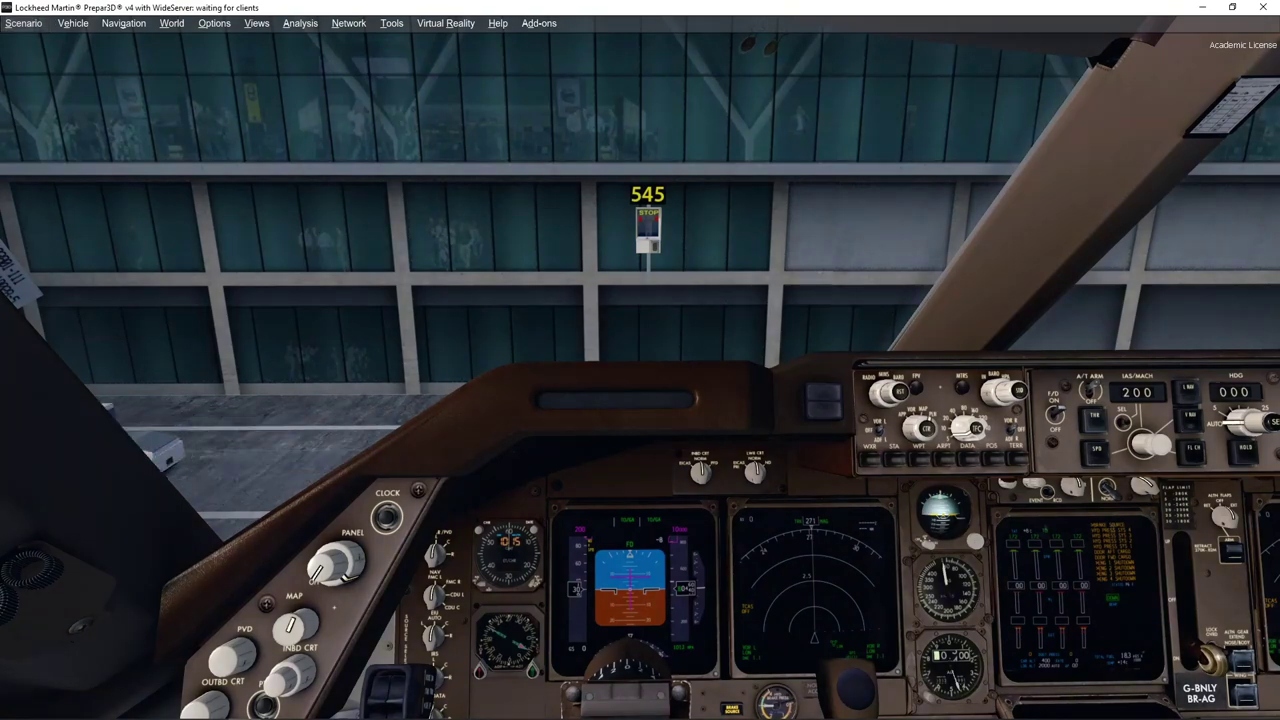
key("s")
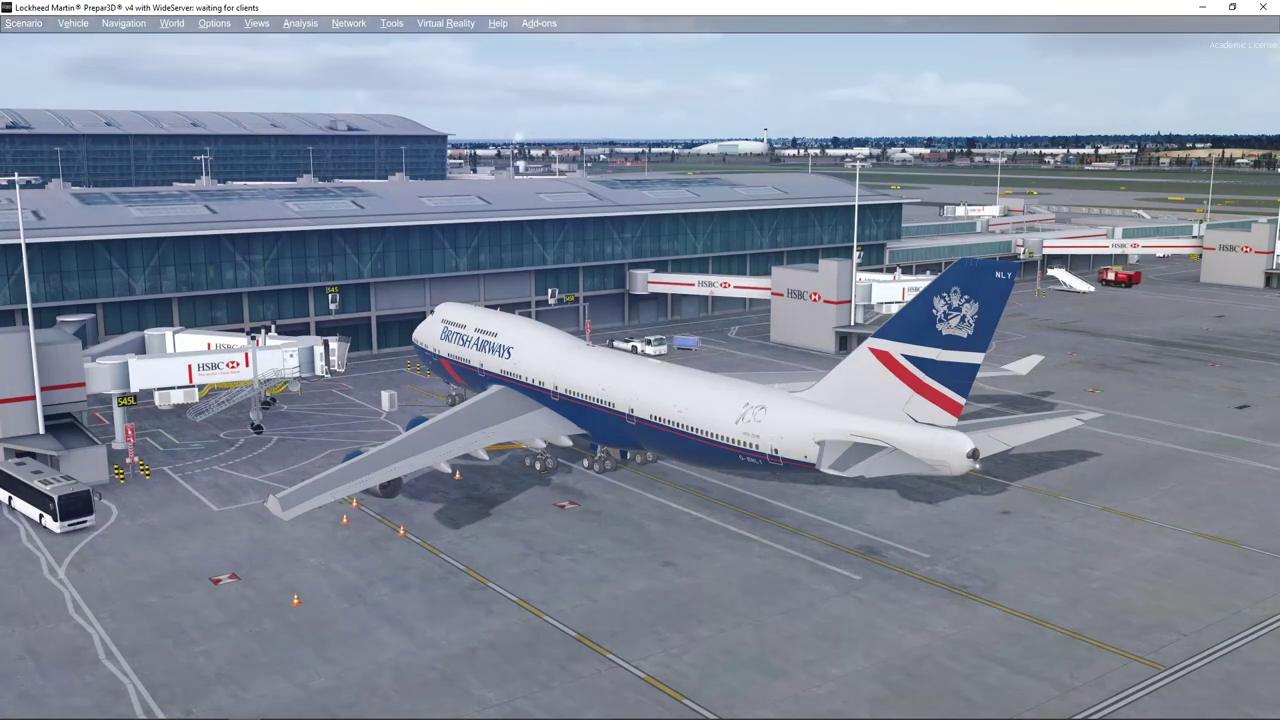
key("alt")
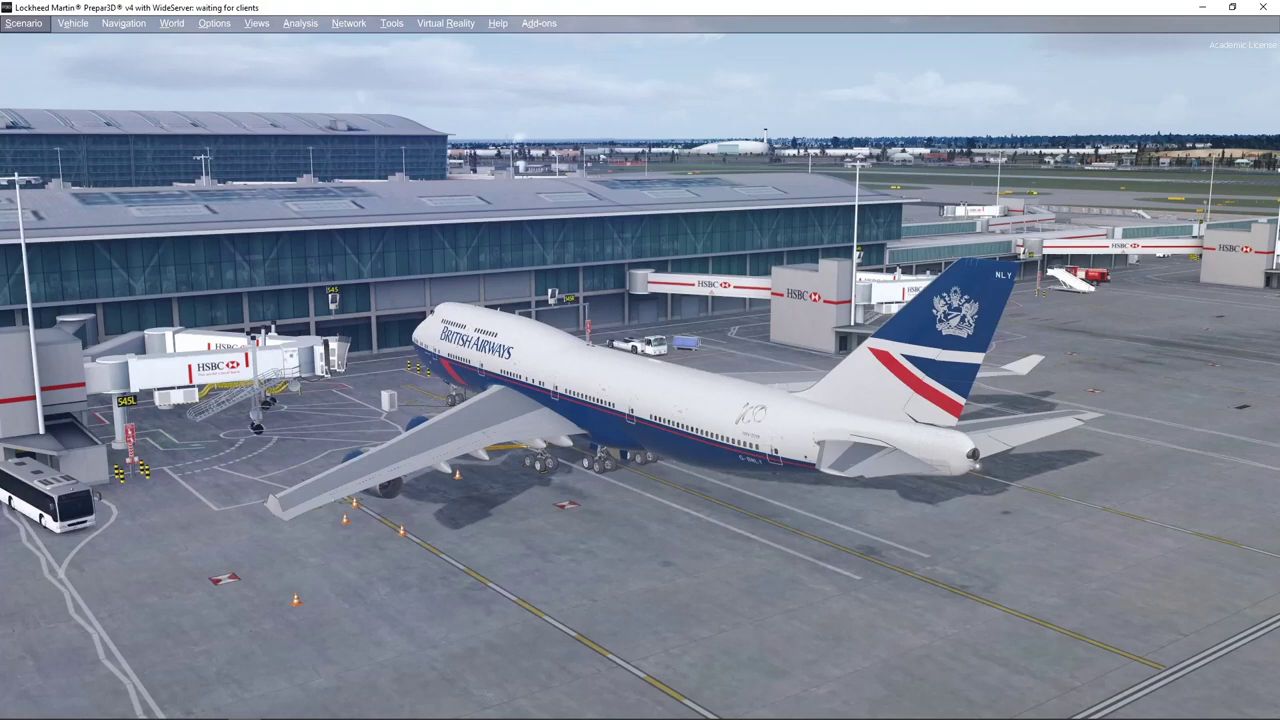
key("alt")
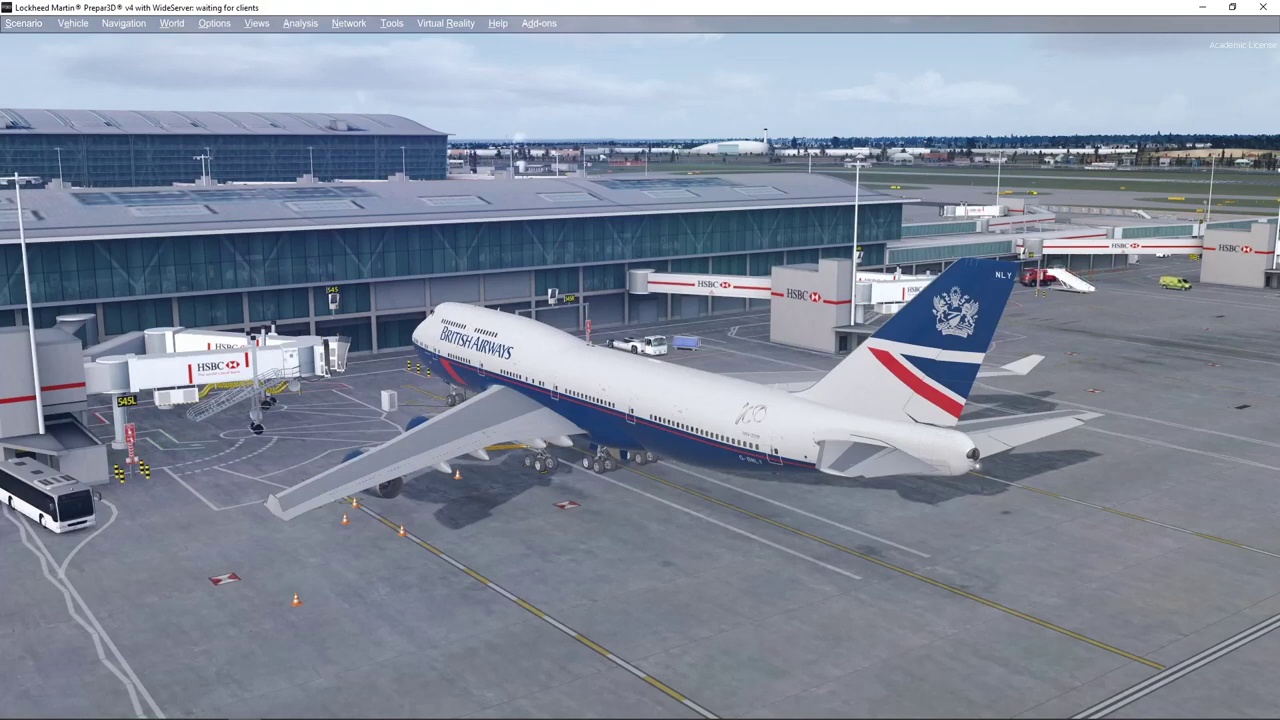